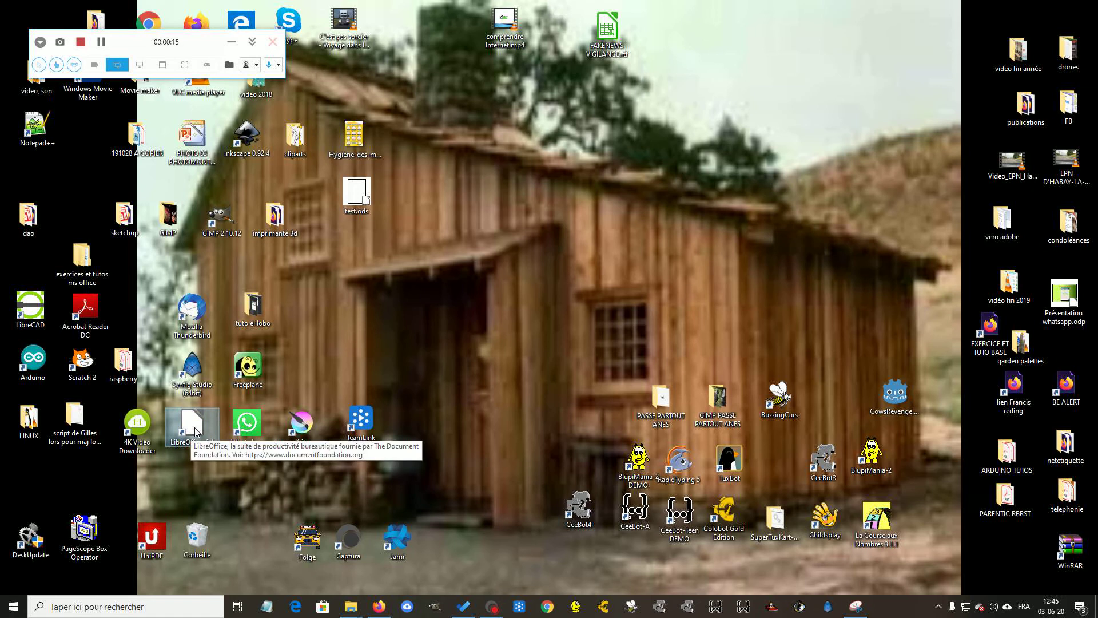
# Launch LibreOffice and open the workbook 003 Ex modèle.ods from the 003 les feuilles folder.
pyautogui.doubleClick(195, 431)
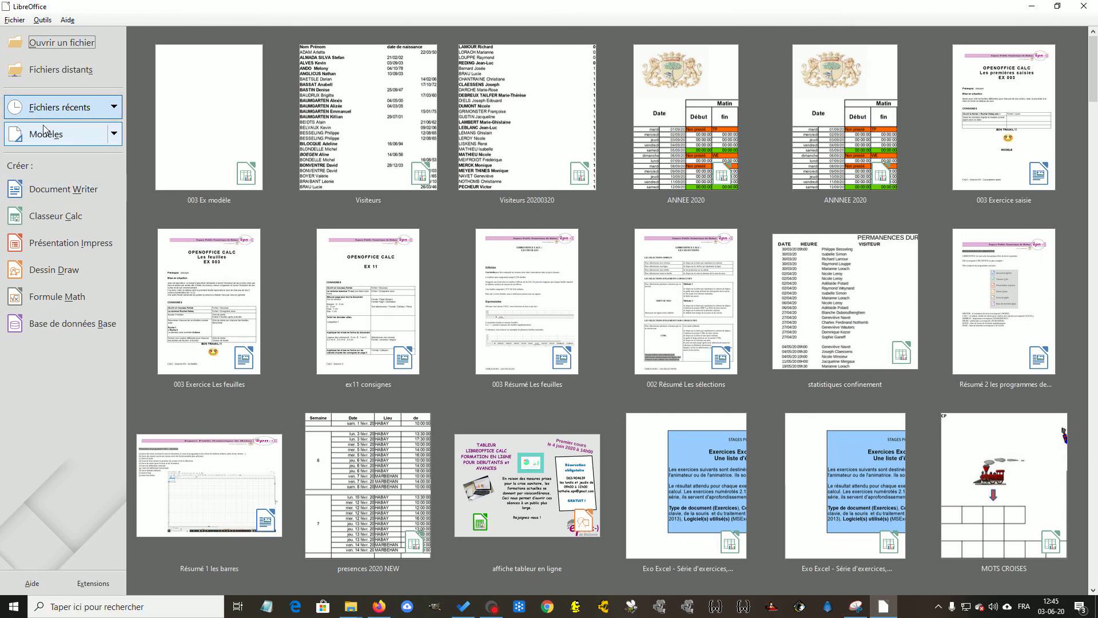
pyautogui.click(52, 47)
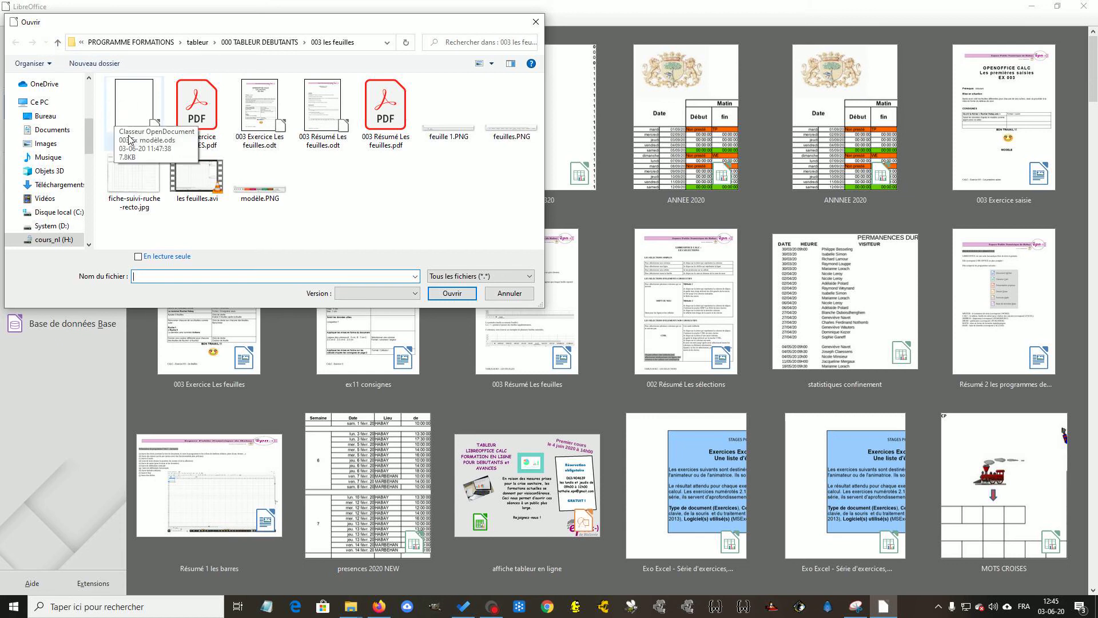
pyautogui.click(130, 114)
pyautogui.doubleClick(131, 100)
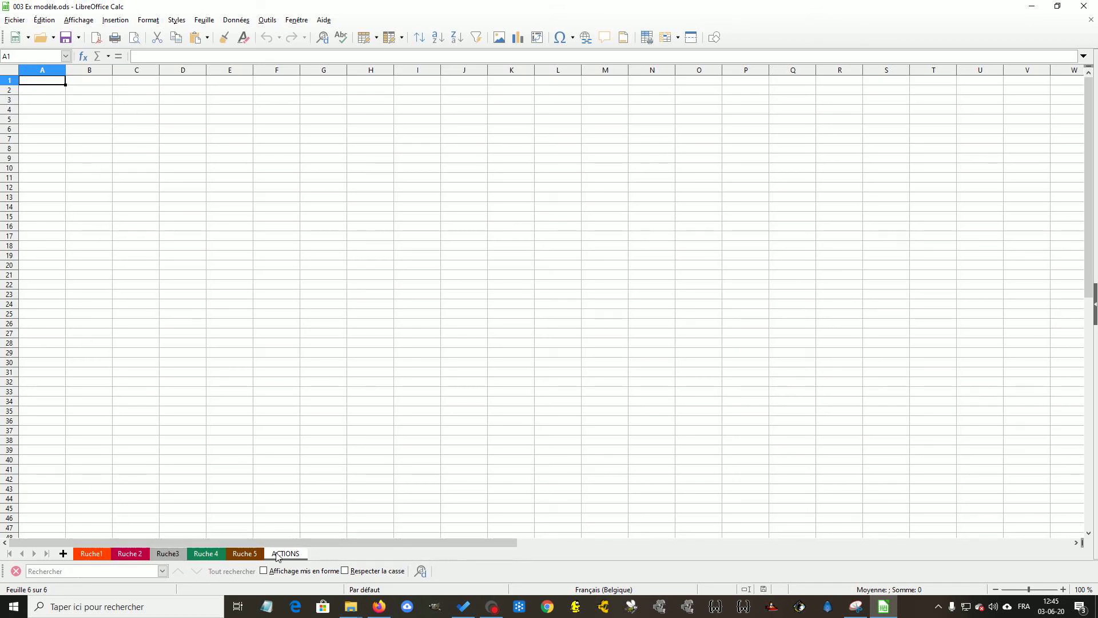
# Look through the sheets Ruche1, Ruche 2, Ruche3, Ruche 4 and Ruche 5 one after another.
pyautogui.click(95, 553)
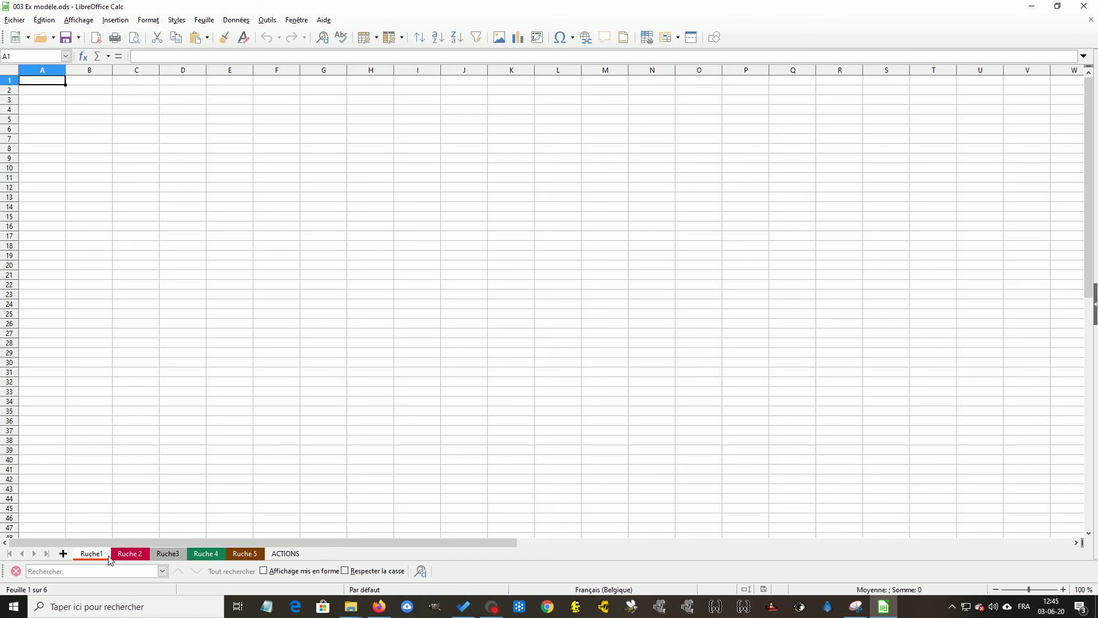
pyautogui.click(131, 555)
pyautogui.click(168, 555)
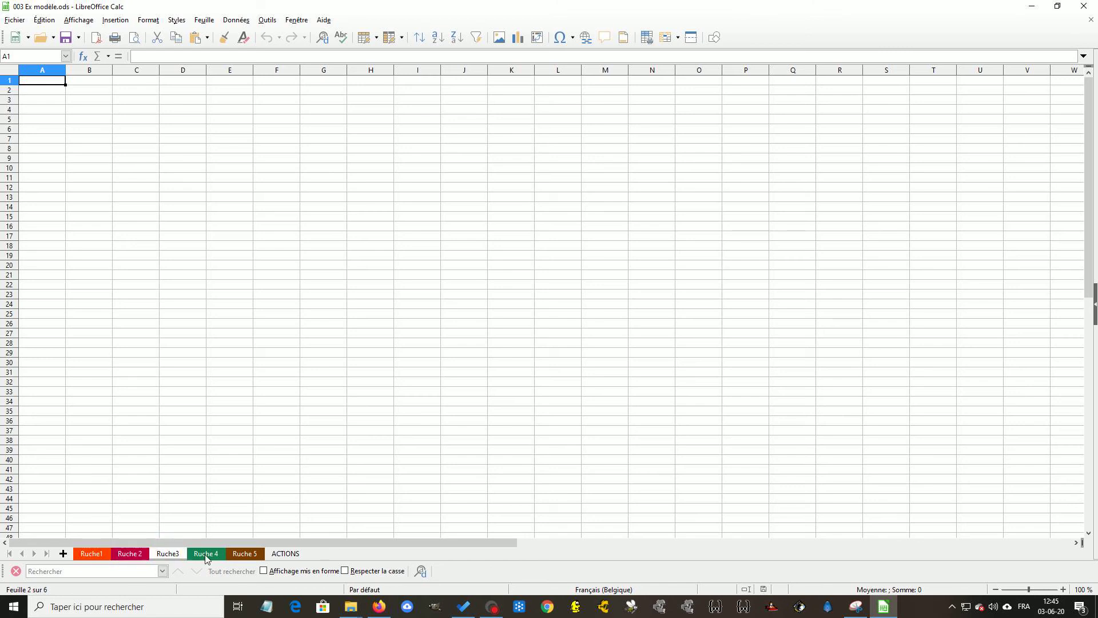
pyautogui.click(212, 555)
pyautogui.click(244, 554)
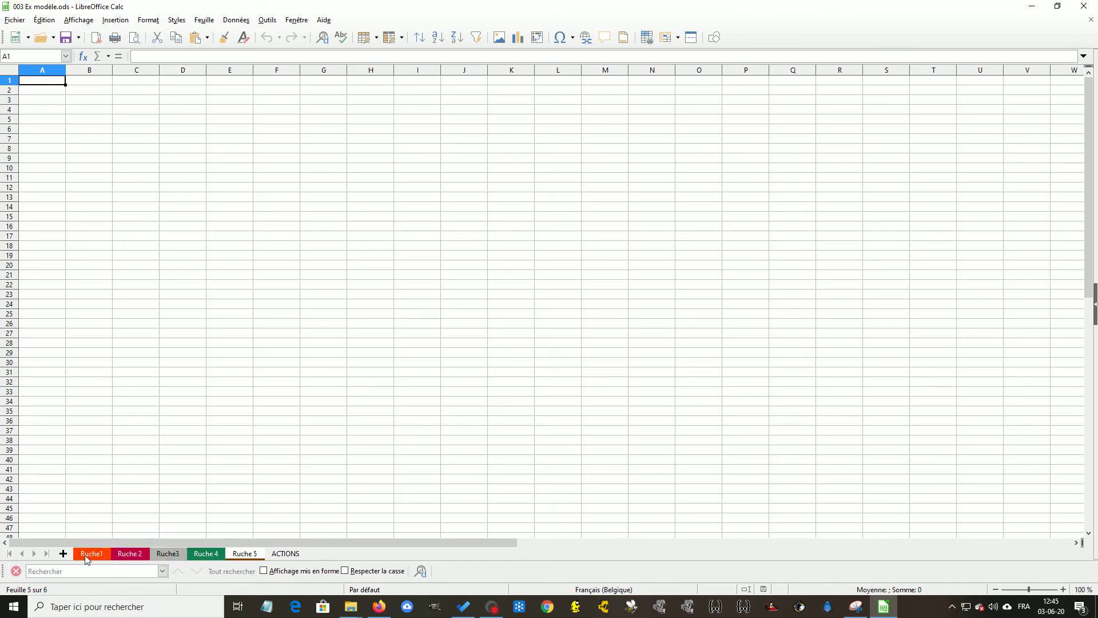
# On the Ruche1 sheet, enter "Ruche n°" in cell A1 and "Reine" in cell D1.
pyautogui.click(88, 556)
pyautogui.write('Ruche n°')
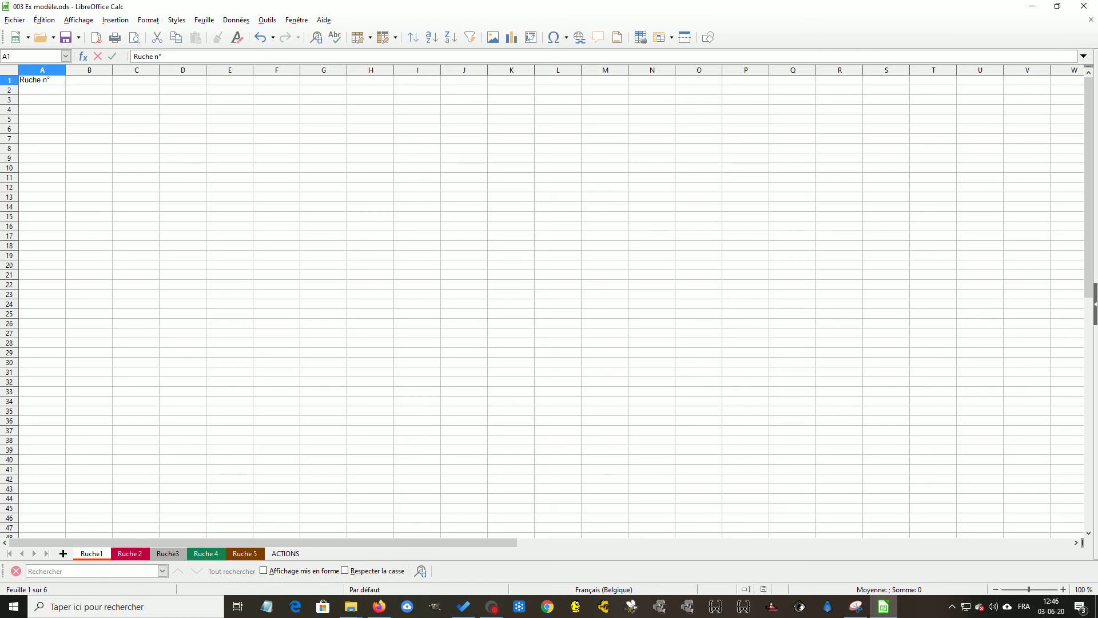
pyautogui.press('Tab')
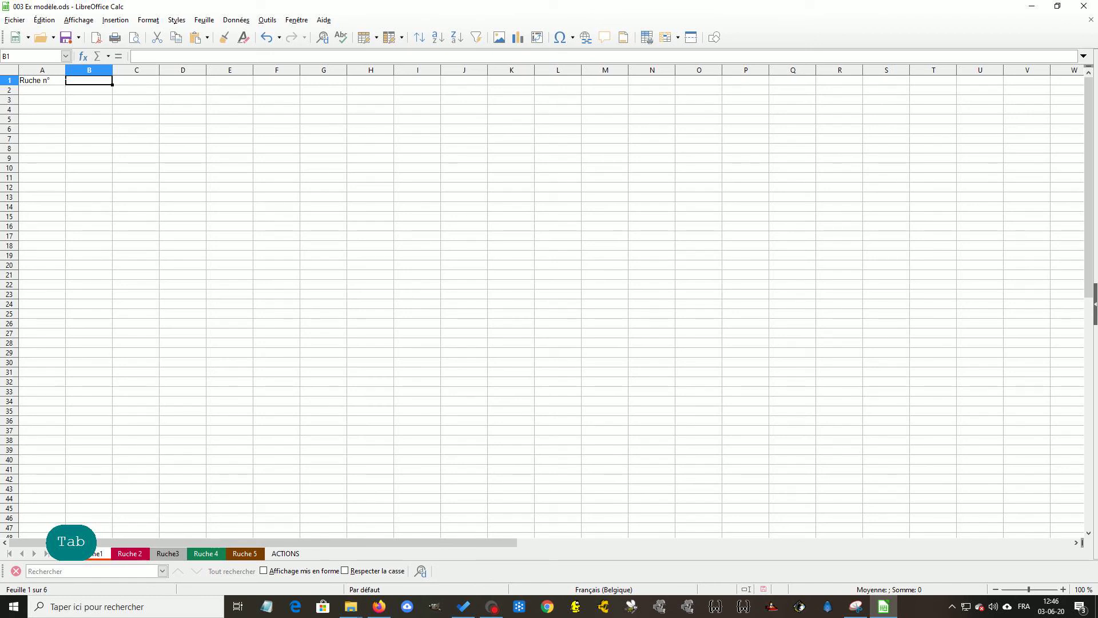
pyautogui.press('Tab')
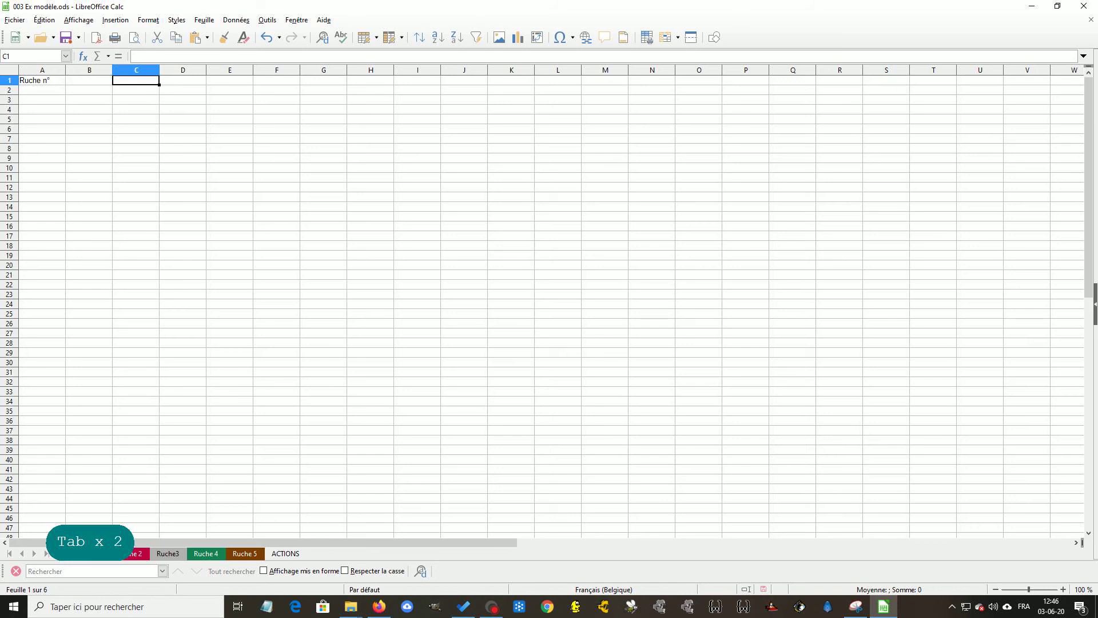
pyautogui.press('Tab')
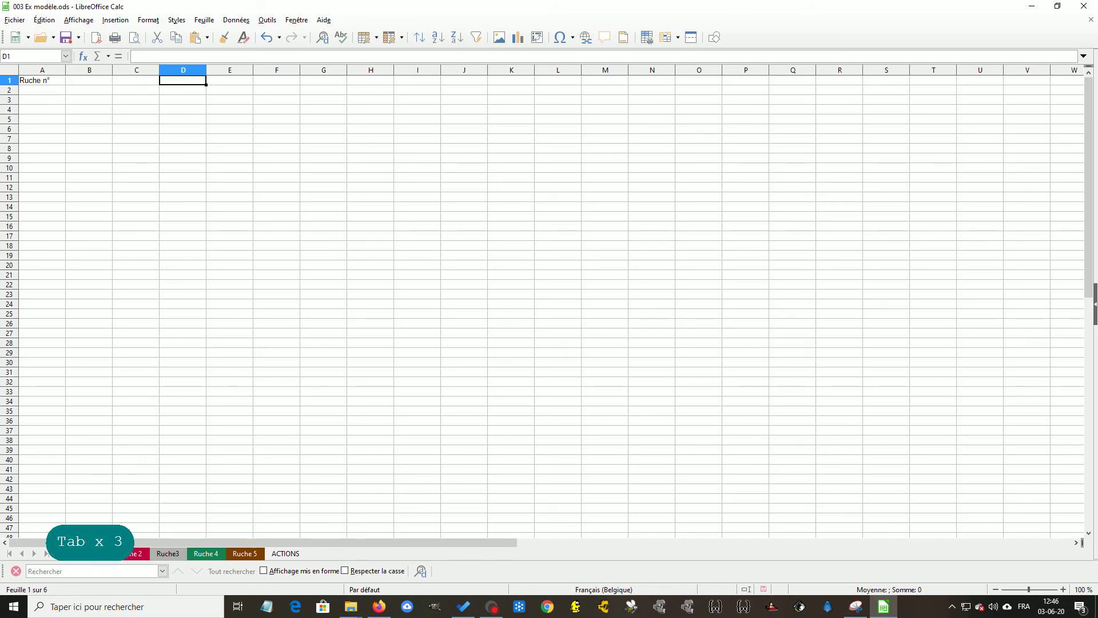
pyautogui.write('Re')
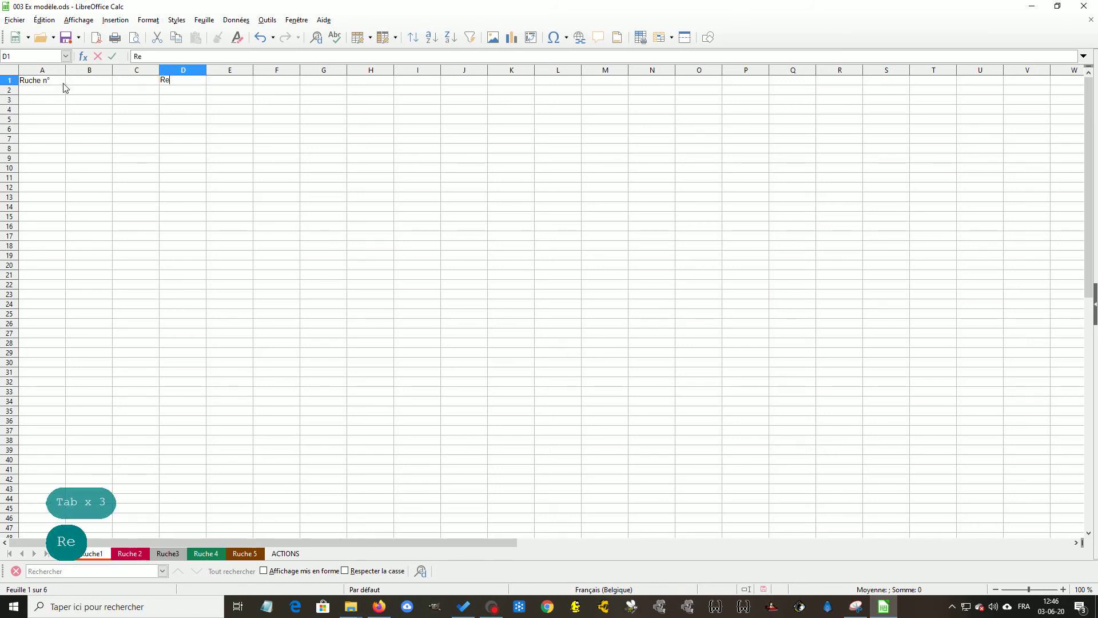
pyautogui.write('ine')
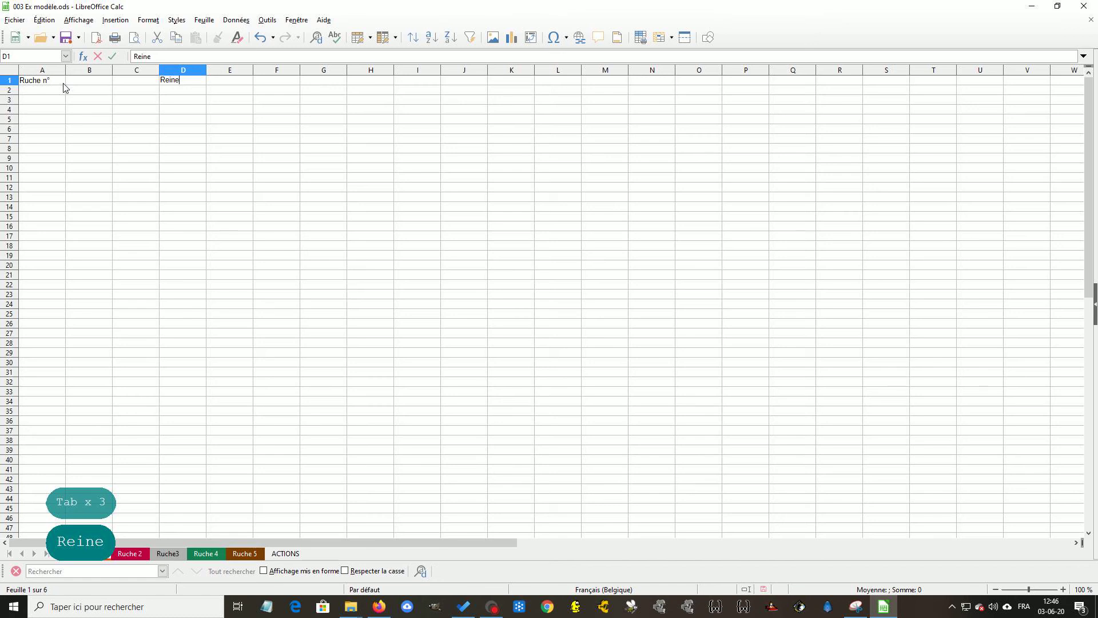
pyautogui.press('Tab')
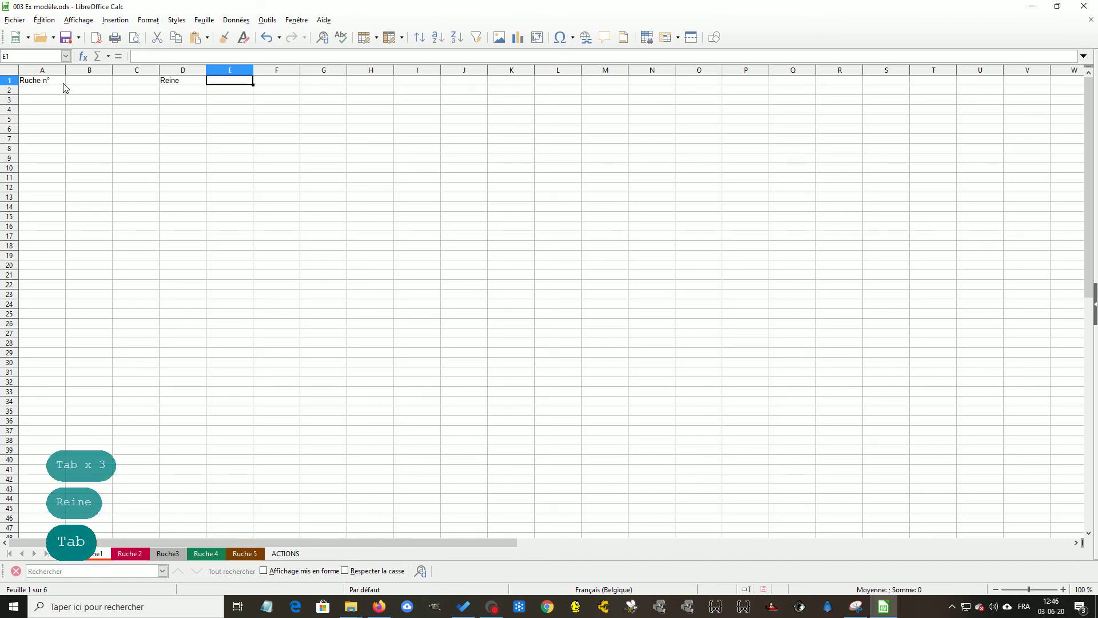
# Enter 0 in cell E1 and fill the series across to H1, giving 0, 1, 2 and 3.
pyautogui.write('0')
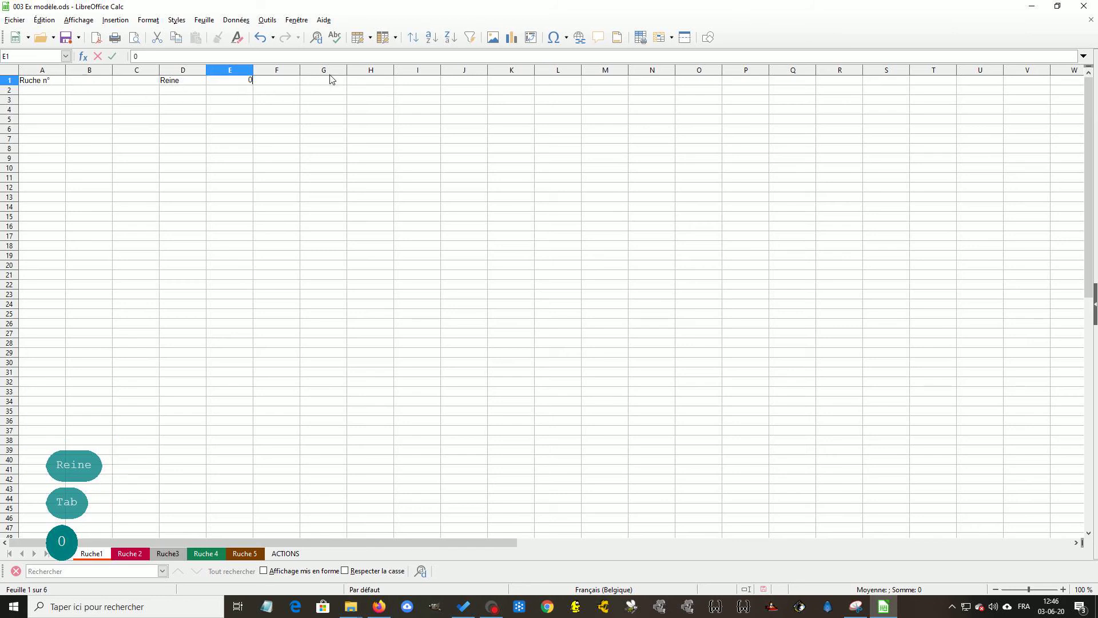
pyautogui.click(267, 81)
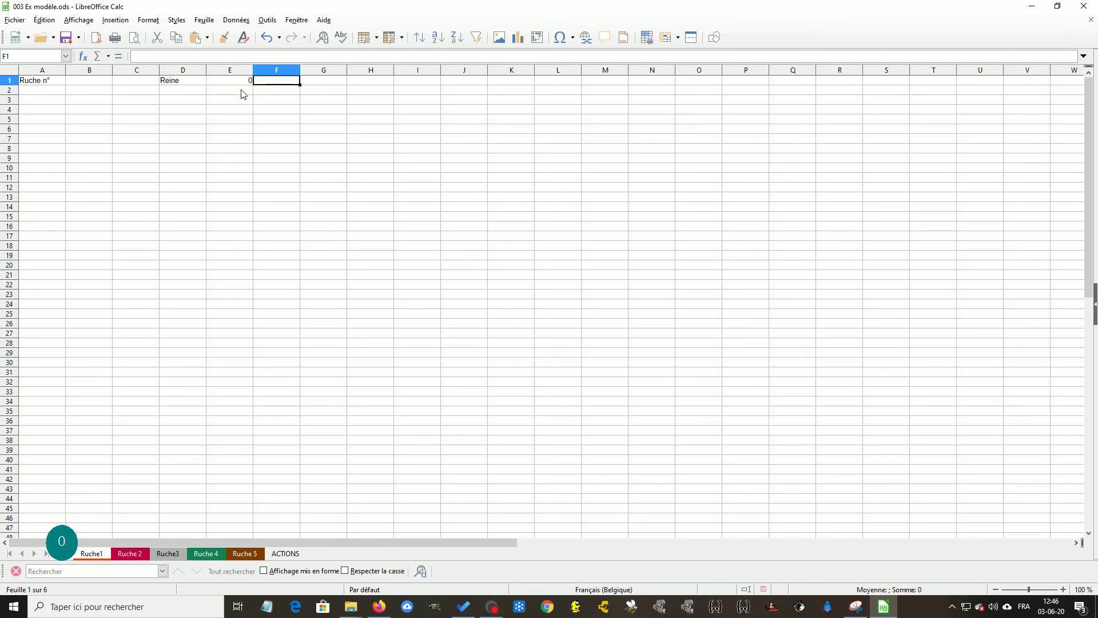
pyautogui.click(248, 82)
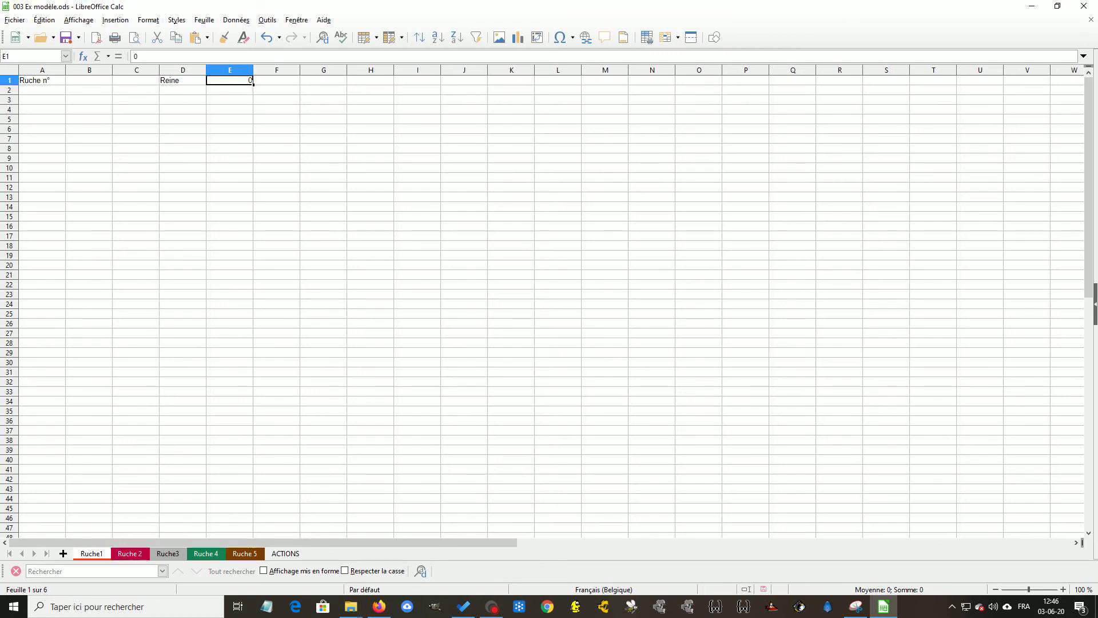
pyautogui.click(253, 84)
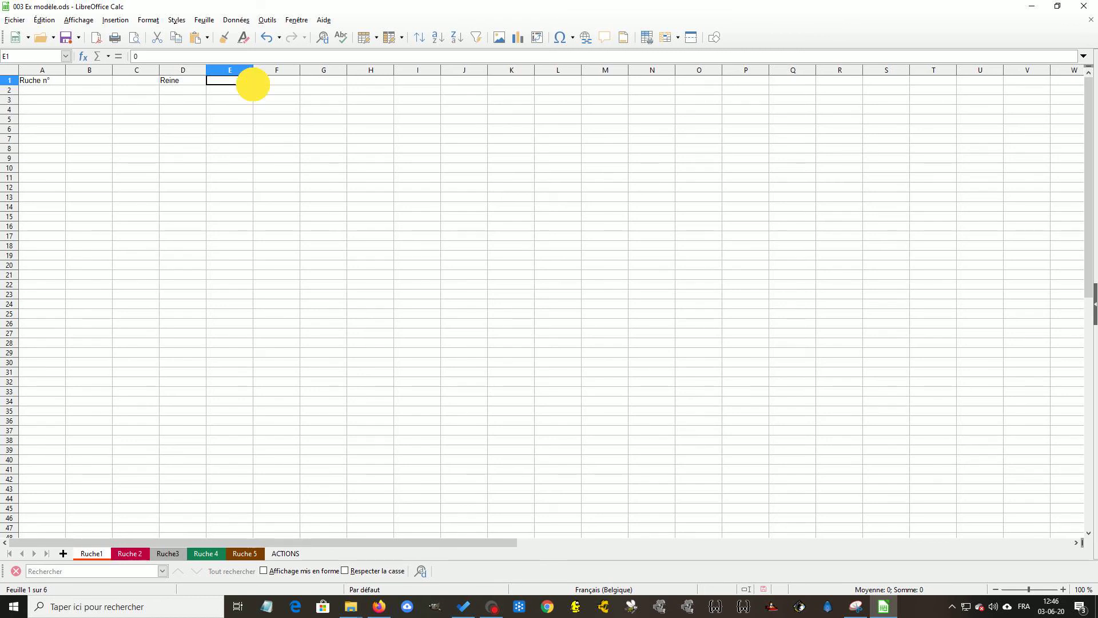
pyautogui.moveTo(252, 84); pyautogui.dragTo(387, 84)
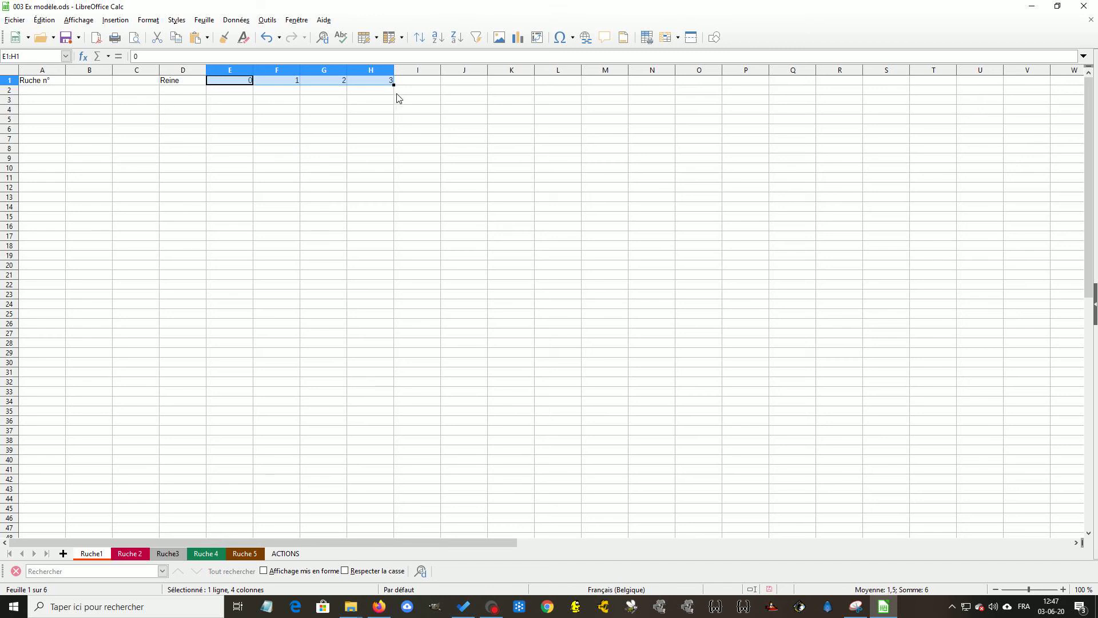
# Enter the label "Origine" in cell J1.
pyautogui.click(452, 83)
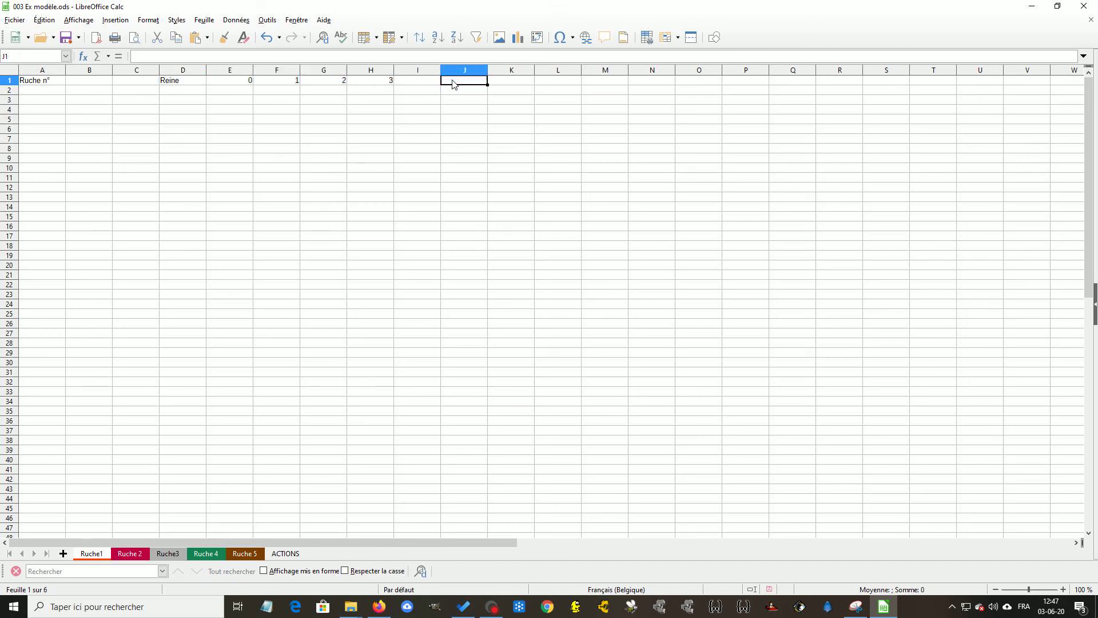
pyautogui.write('Orig')
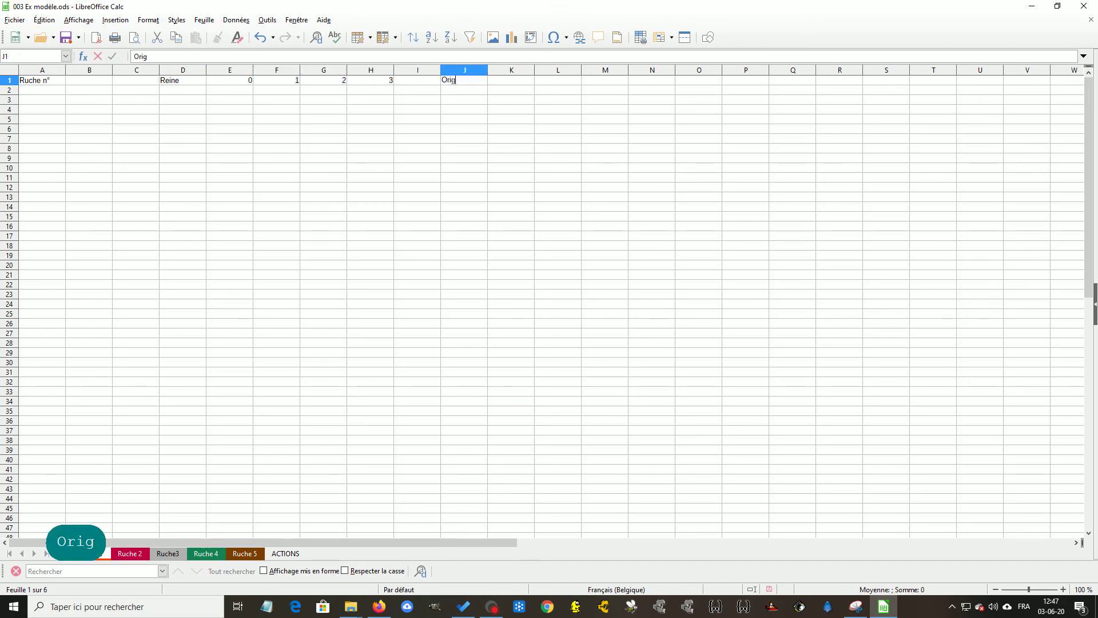
pyautogui.write('ine')
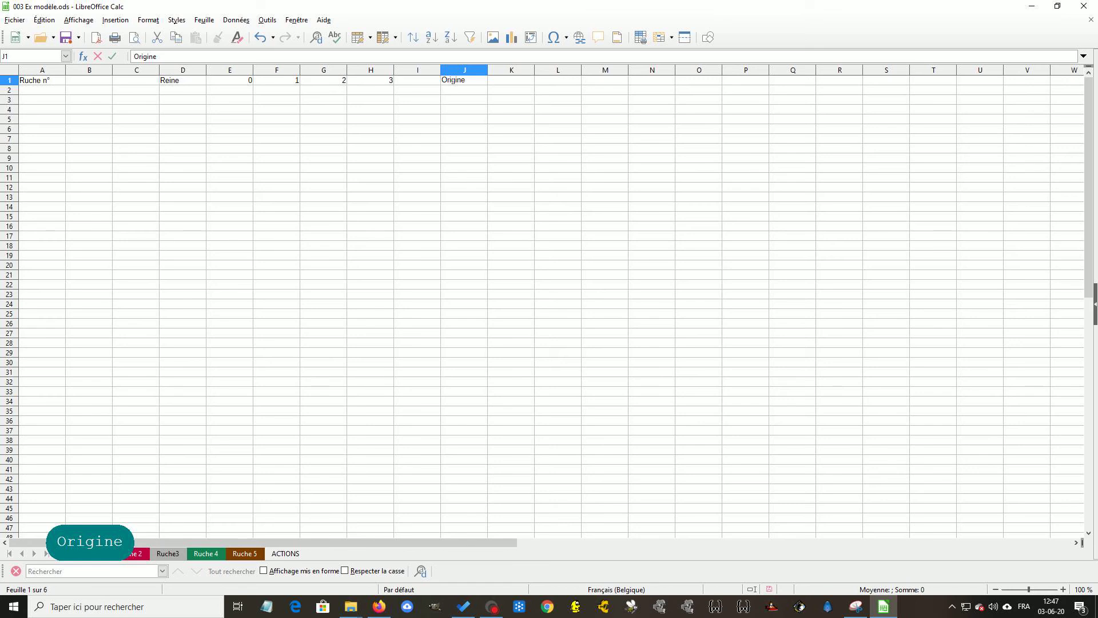
pyautogui.press('Right')
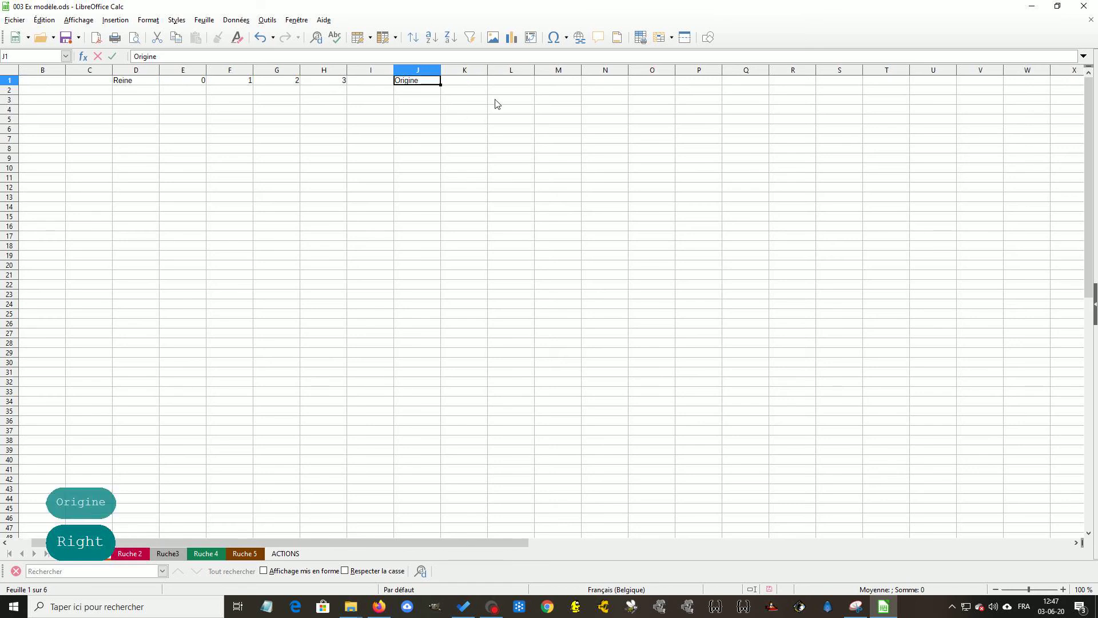
# Enter the label "Couleur" in cell J2, correcting the spelling before validating it.
pyautogui.click(408, 92)
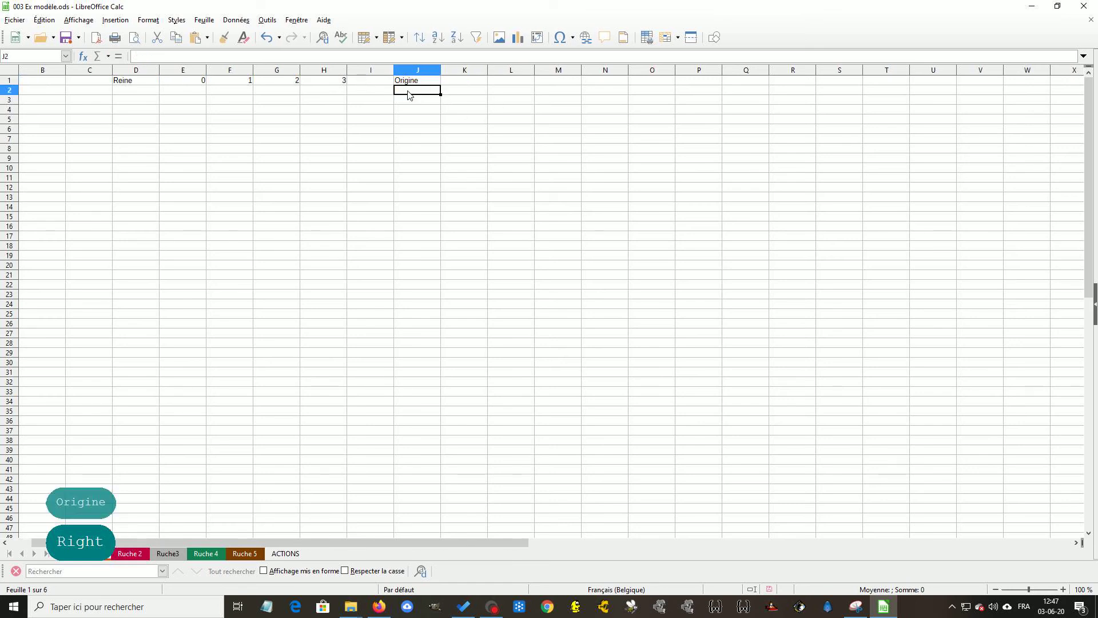
pyautogui.write('Cpi')
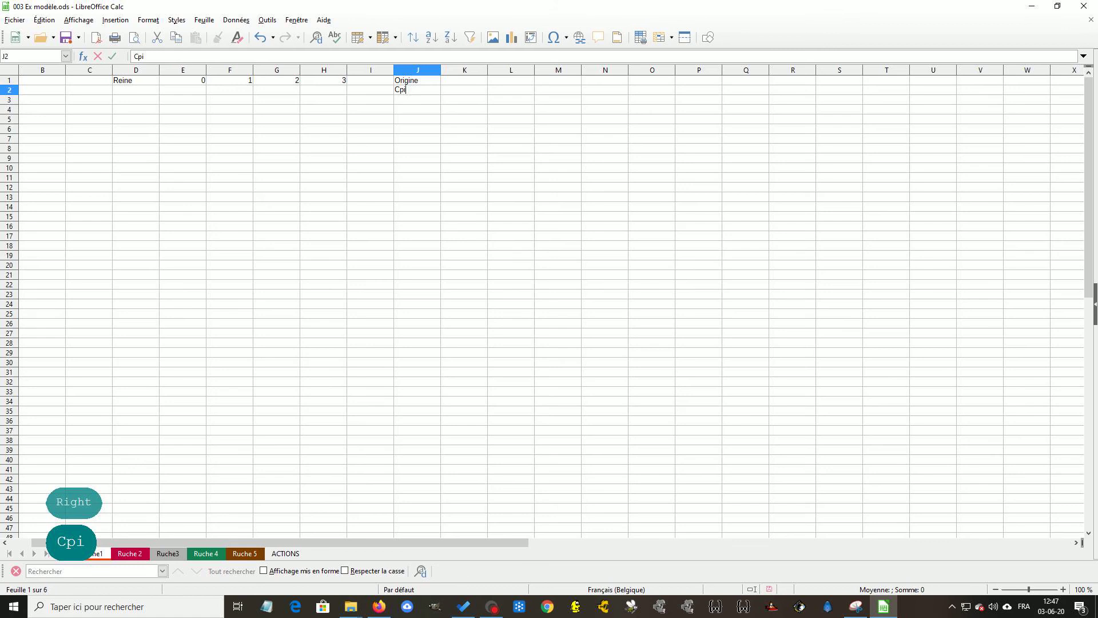
pyautogui.press('BackSpace')
pyautogui.press('BackSpace')
pyautogui.write('ouleuir')
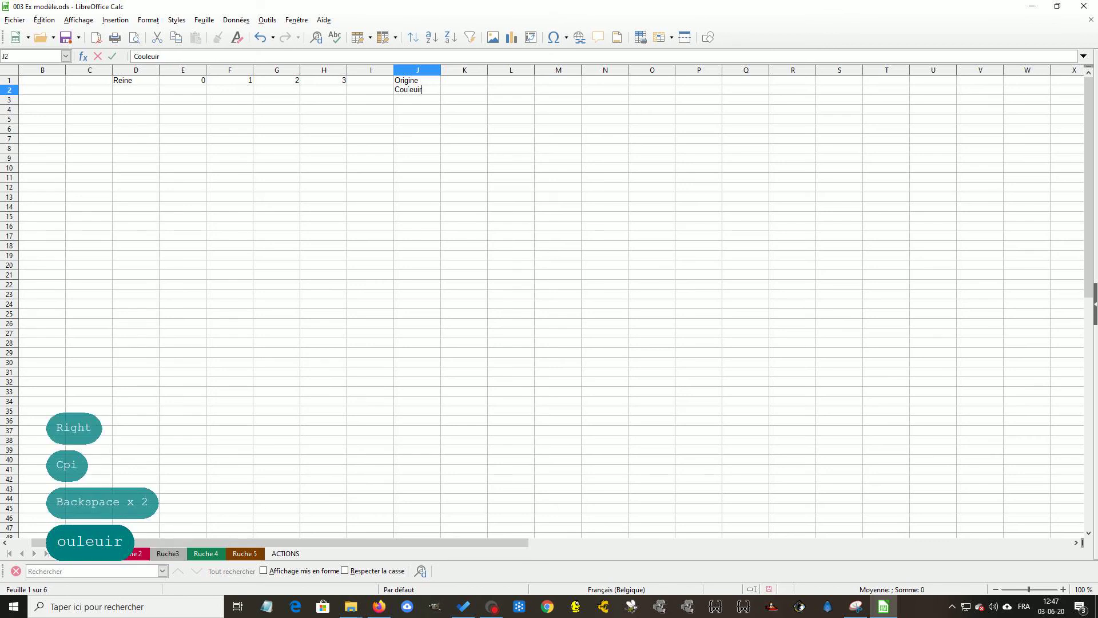
pyautogui.press('BackSpace')
pyautogui.press('BackSpace')
pyautogui.write('r')
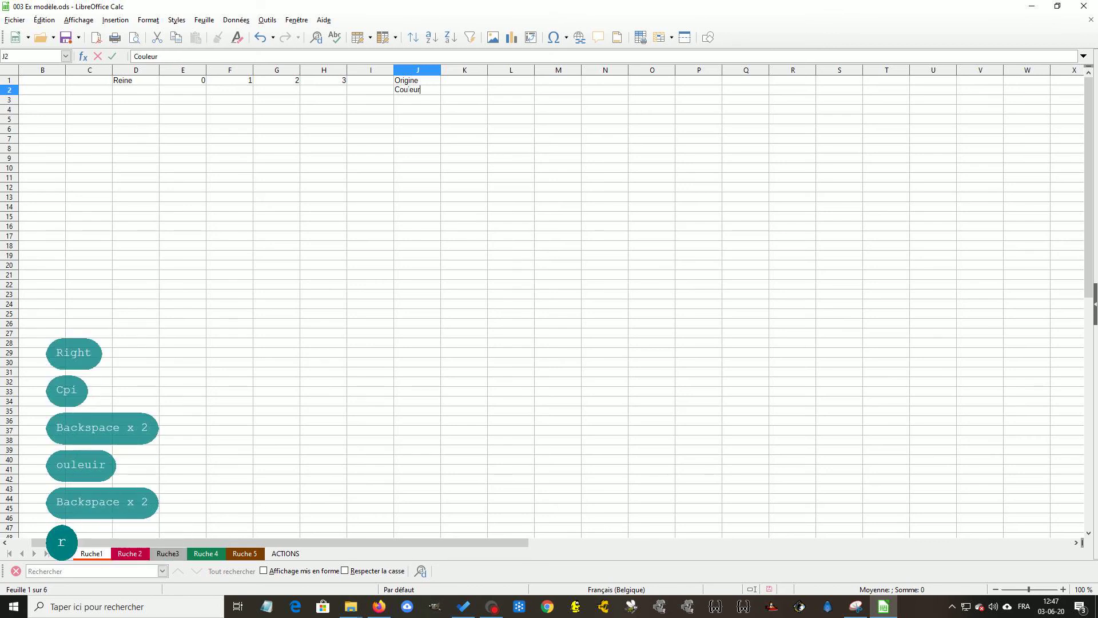
pyautogui.click(423, 100)
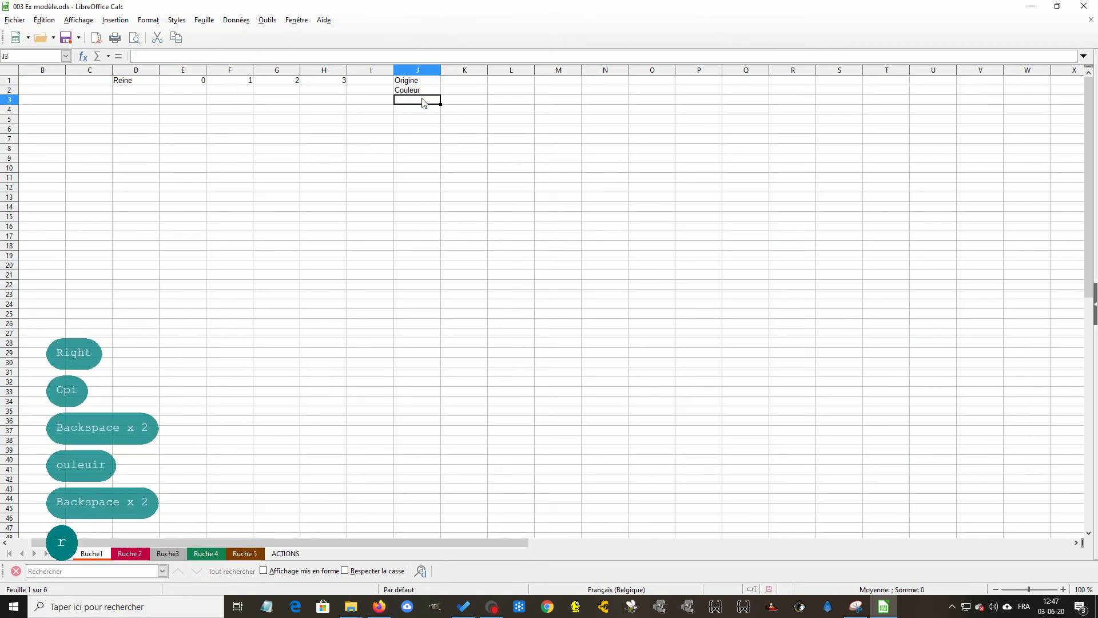
# Test how Enter moves the selection from J2, and check the Enter behaviour in LibreOffice Calc's general input options.
pyautogui.click(424, 91)
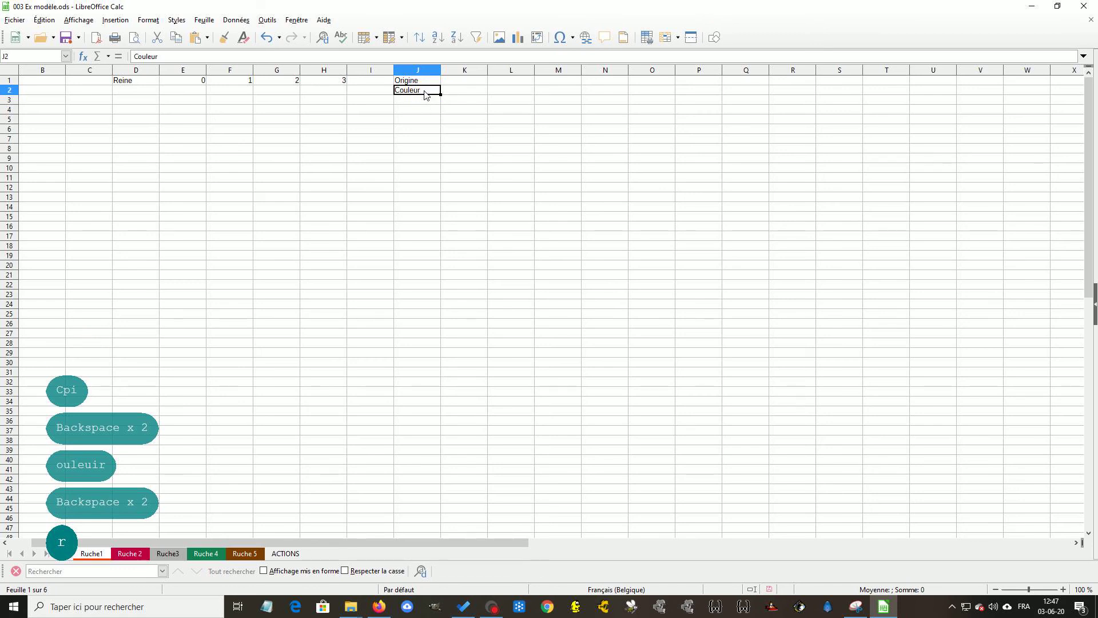
pyautogui.press('Return')
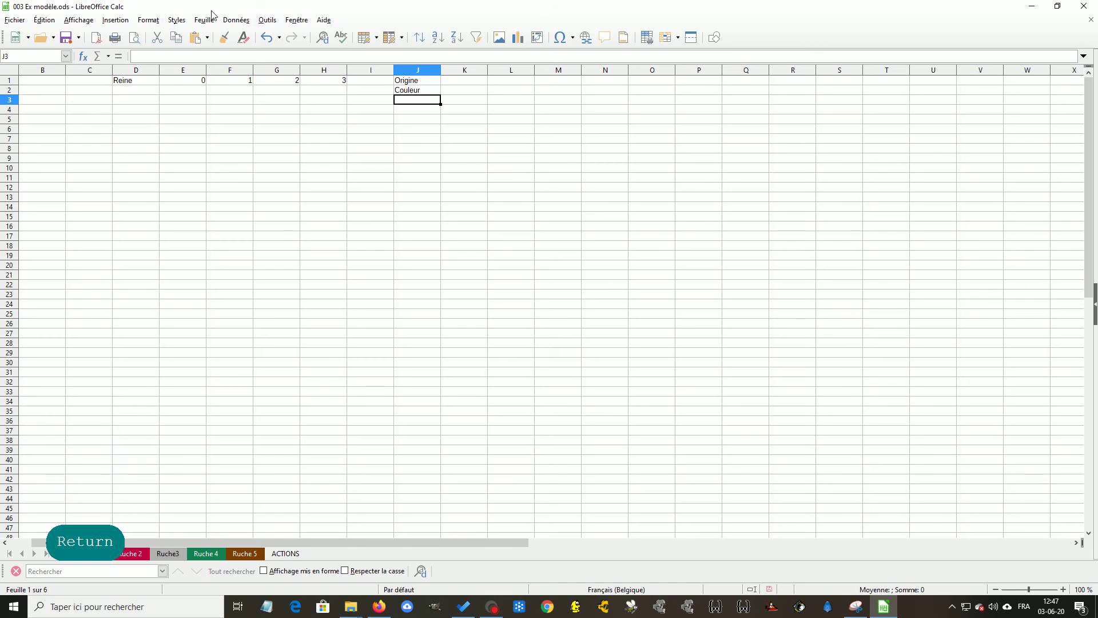
pyautogui.click(267, 20)
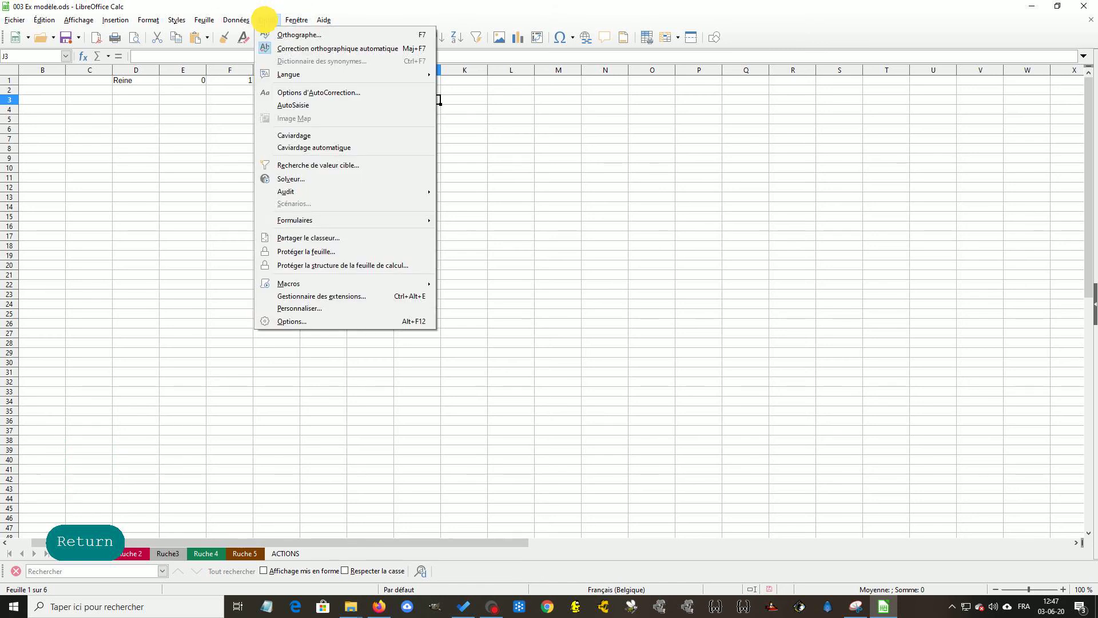
pyautogui.click(304, 322)
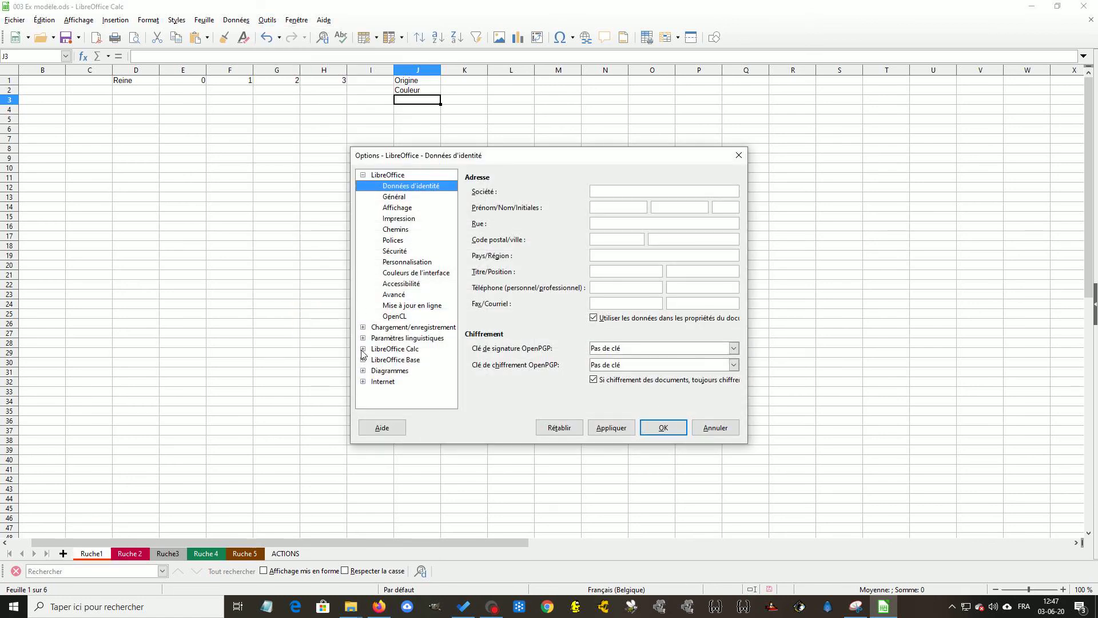
pyautogui.click(363, 349)
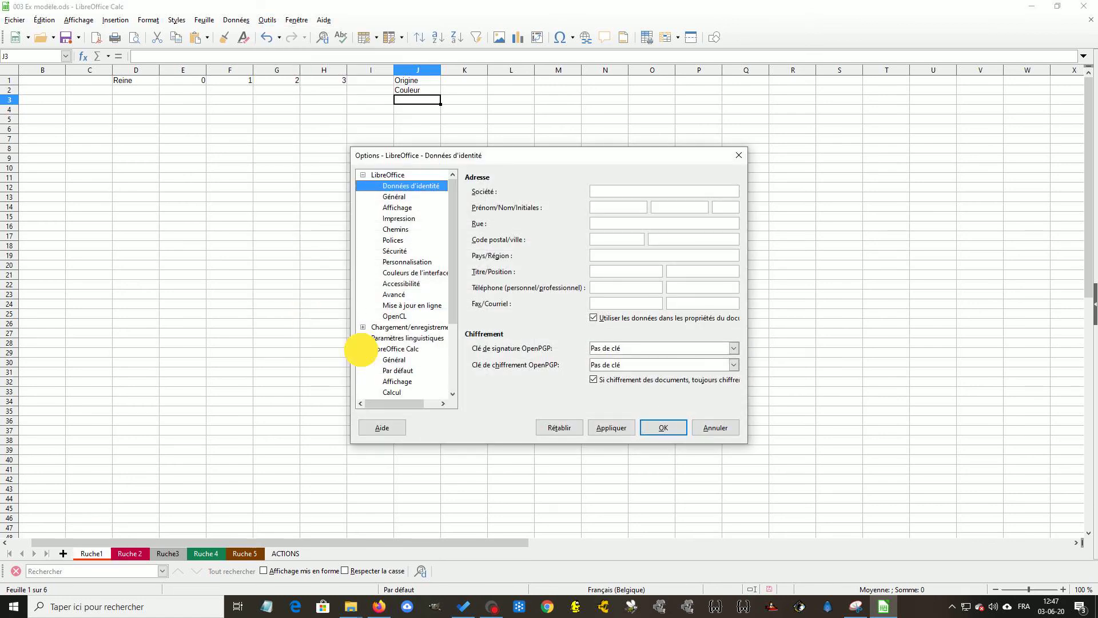
pyautogui.click(389, 359)
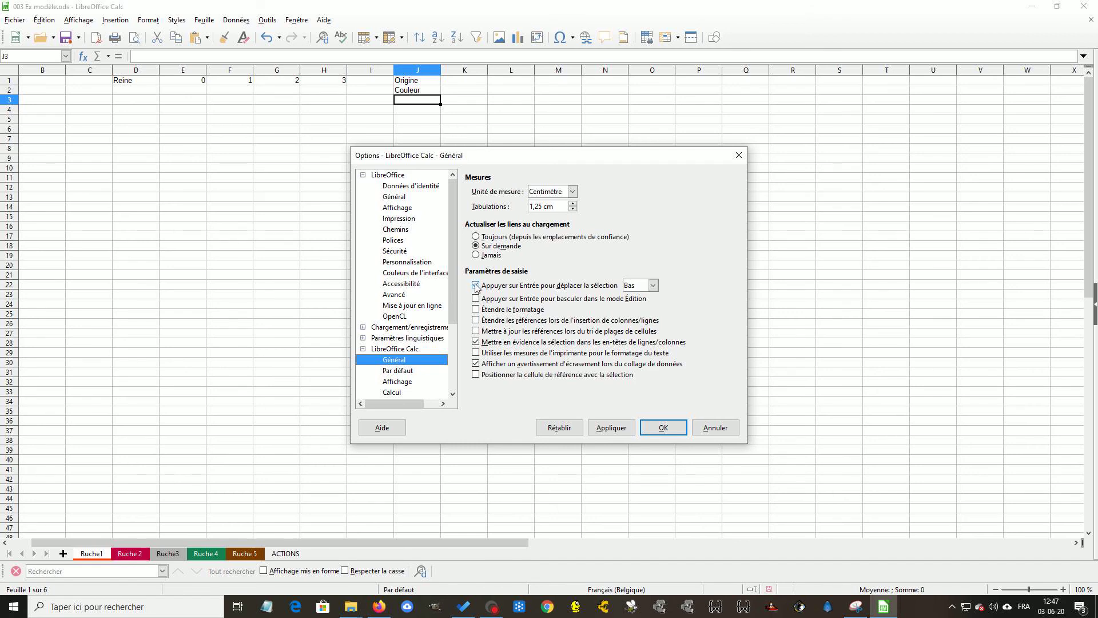
pyautogui.click(661, 429)
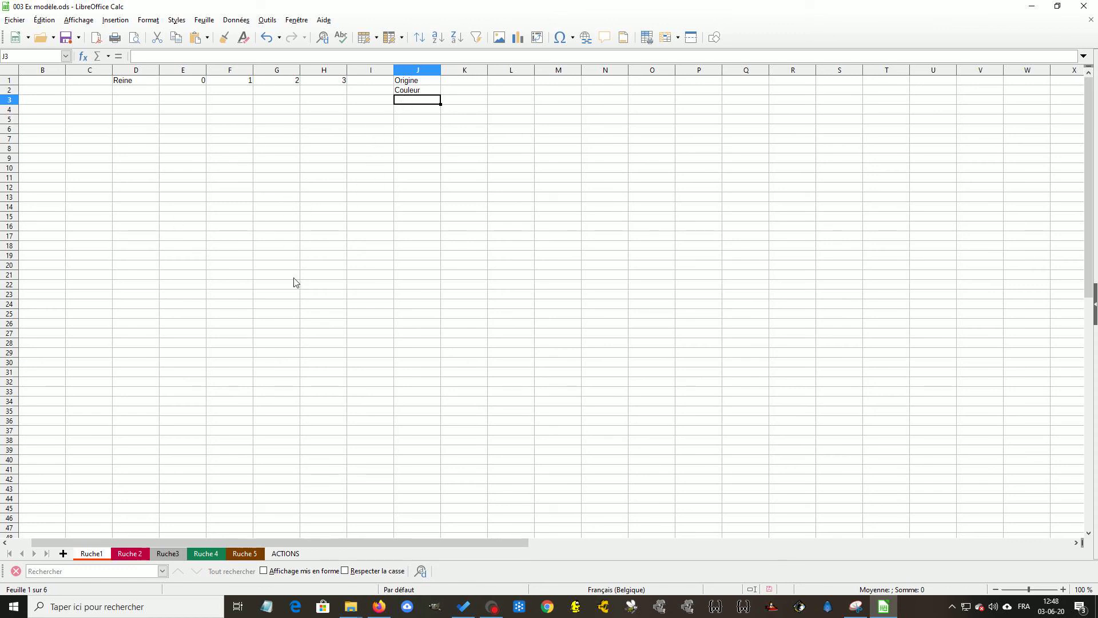
pyautogui.click(407, 92)
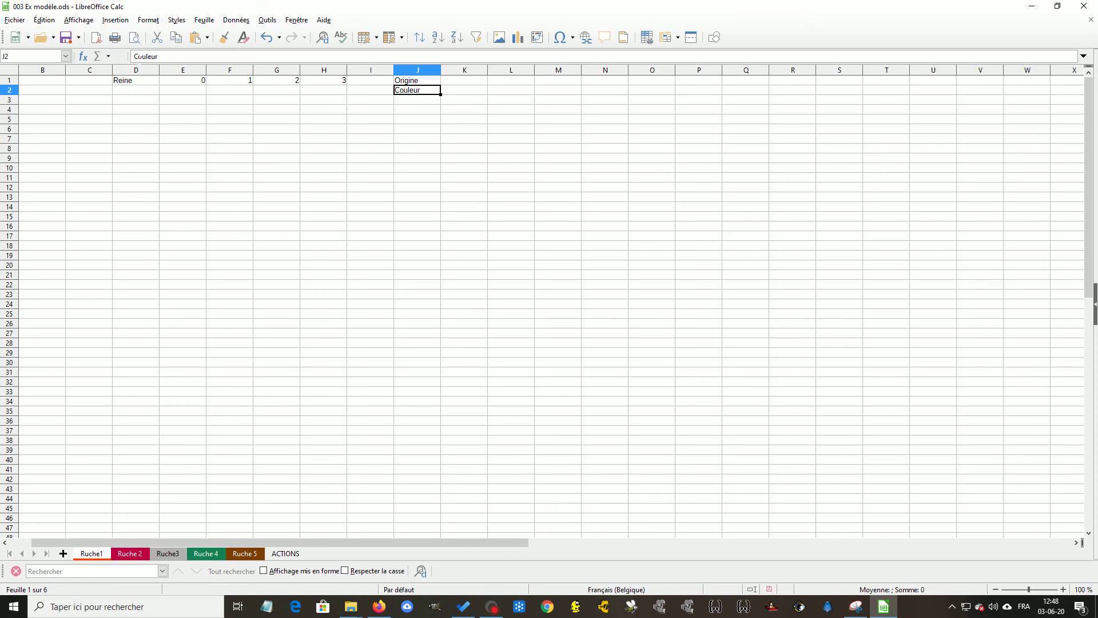
# Add an extra "l" to "Couleur" in cell J2 and remove it again before validating the entry.
pyautogui.click(143, 56)
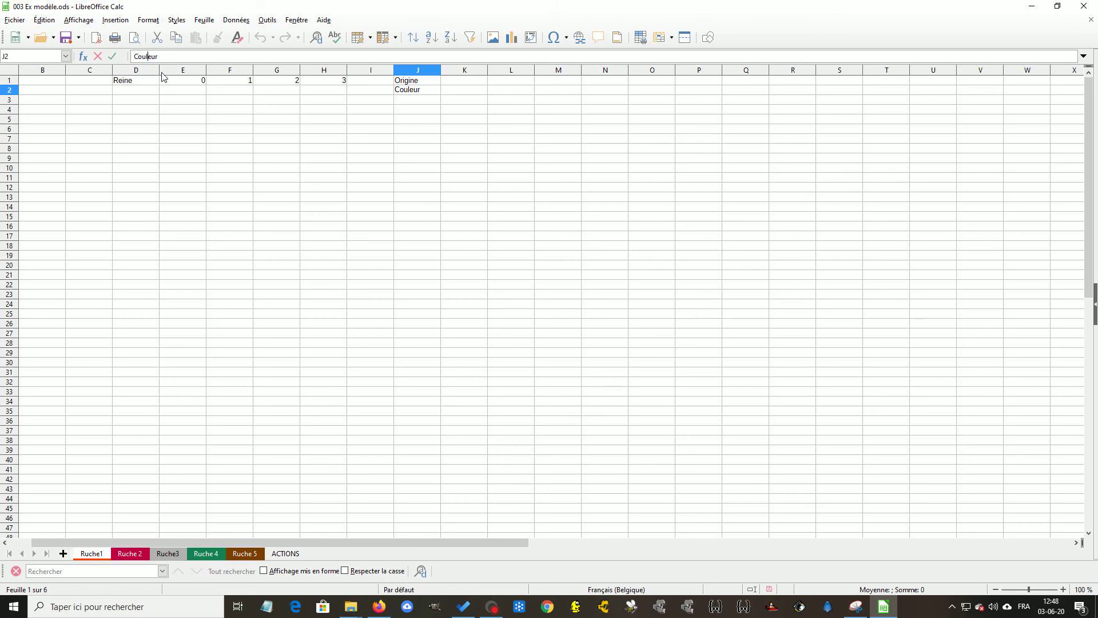
pyautogui.write('l')
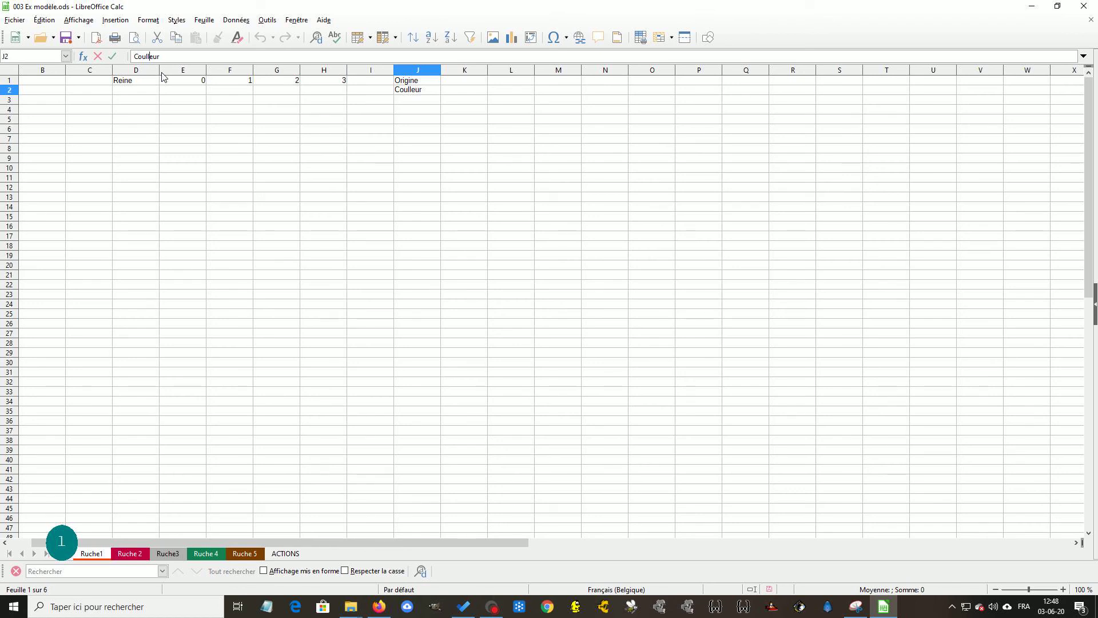
pyautogui.press('BackSpace')
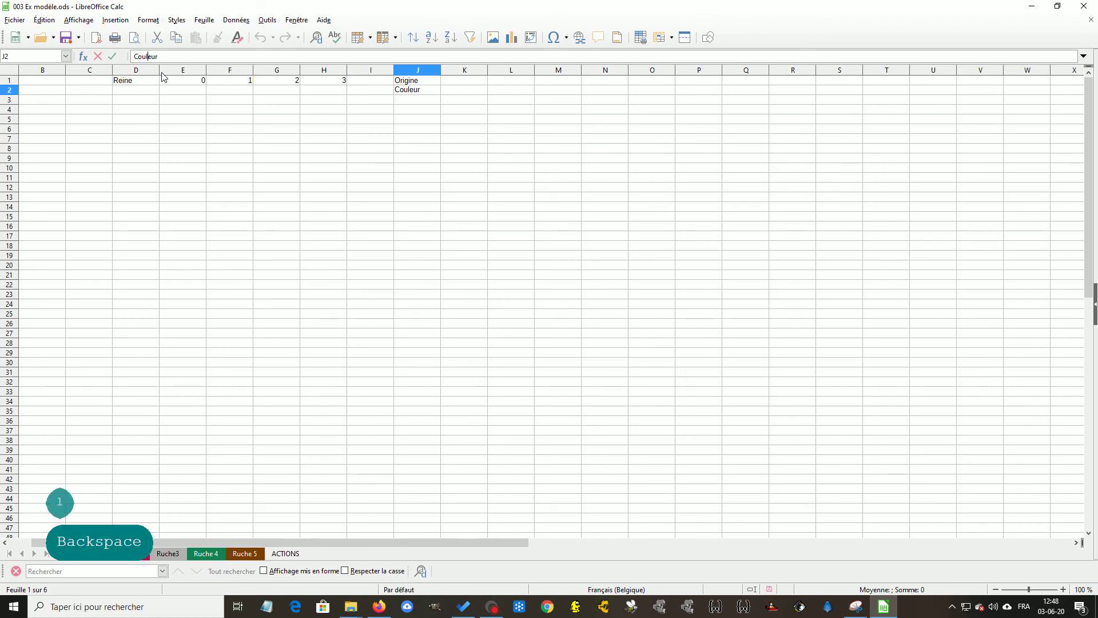
pyautogui.press('Return')
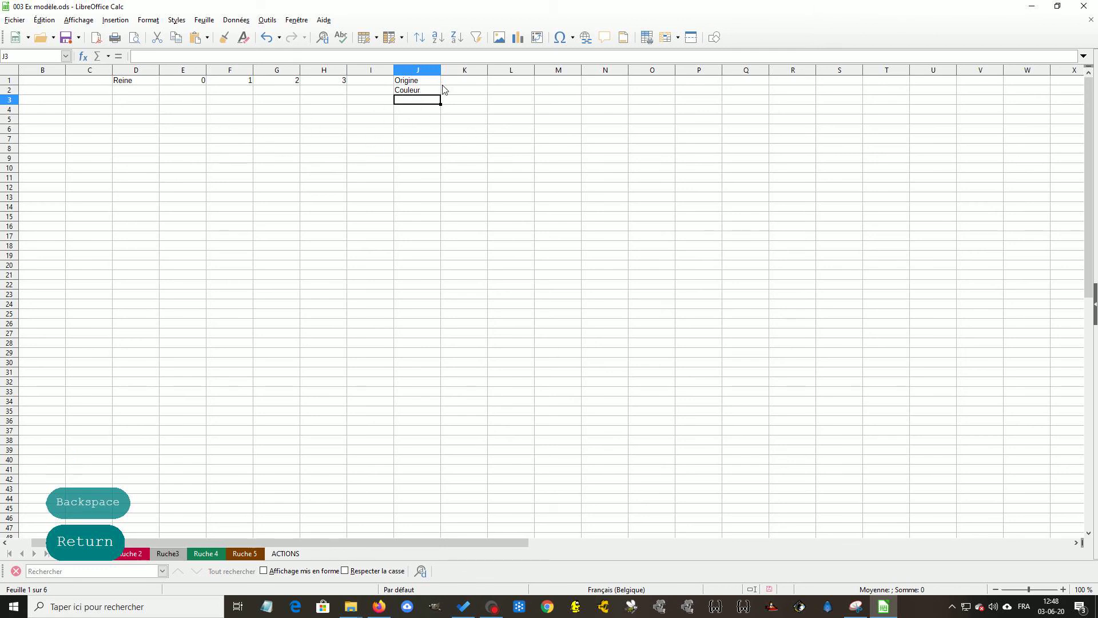
# Edit cell J2 in place, removing the ending "eur" and retyping it to restore "Couleur".
pyautogui.click(413, 92)
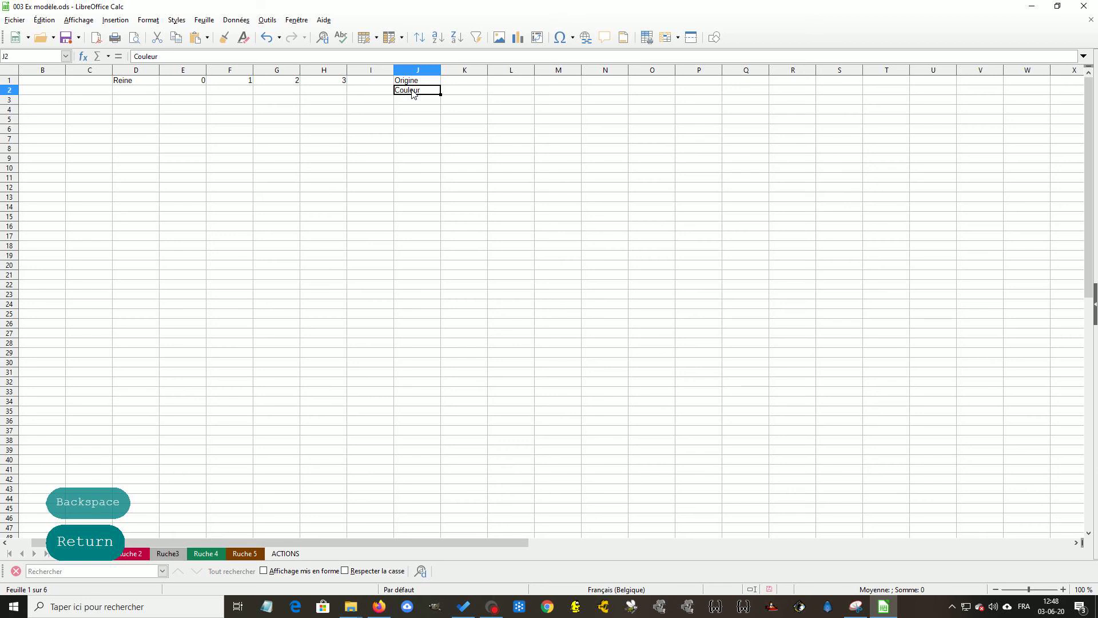
pyautogui.press('F2')
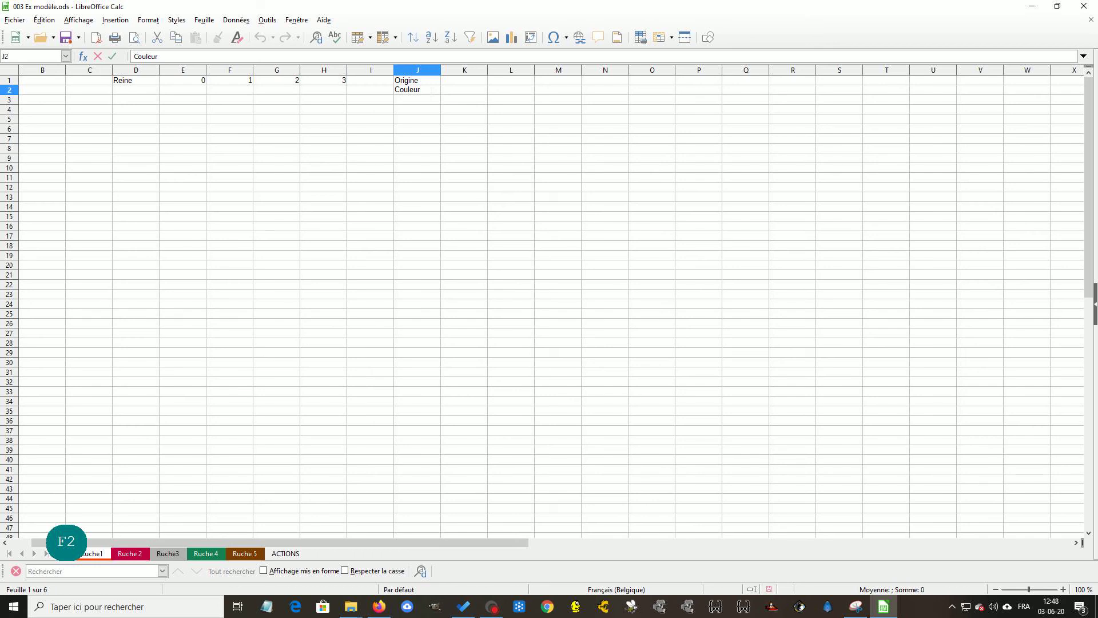
pyautogui.press('BackSpace')
pyautogui.press('BackSpace')
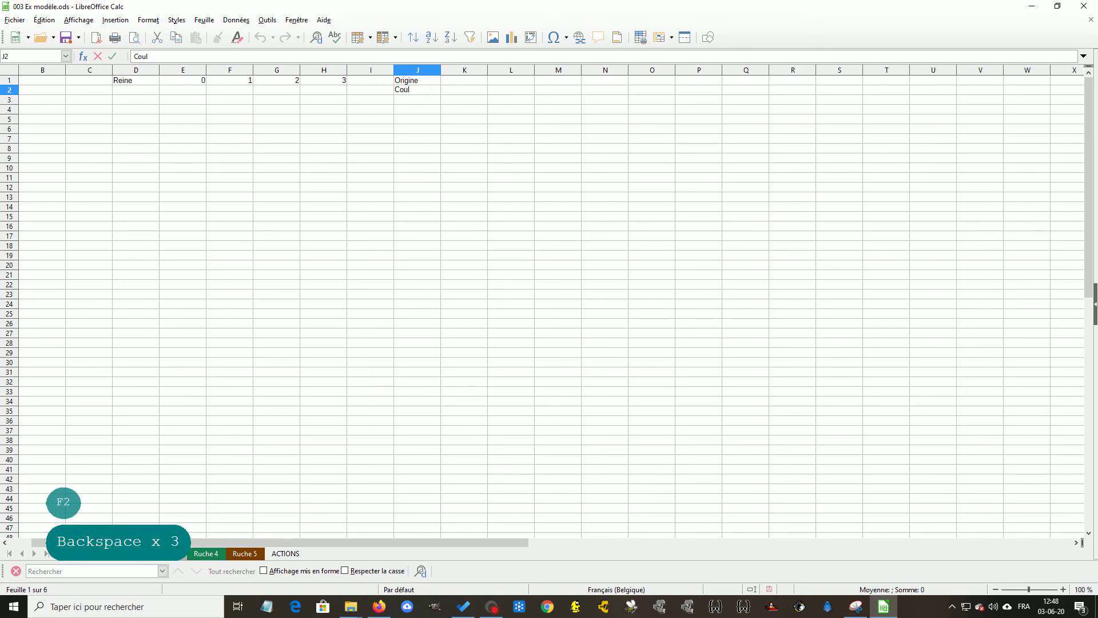
pyautogui.write('eur')
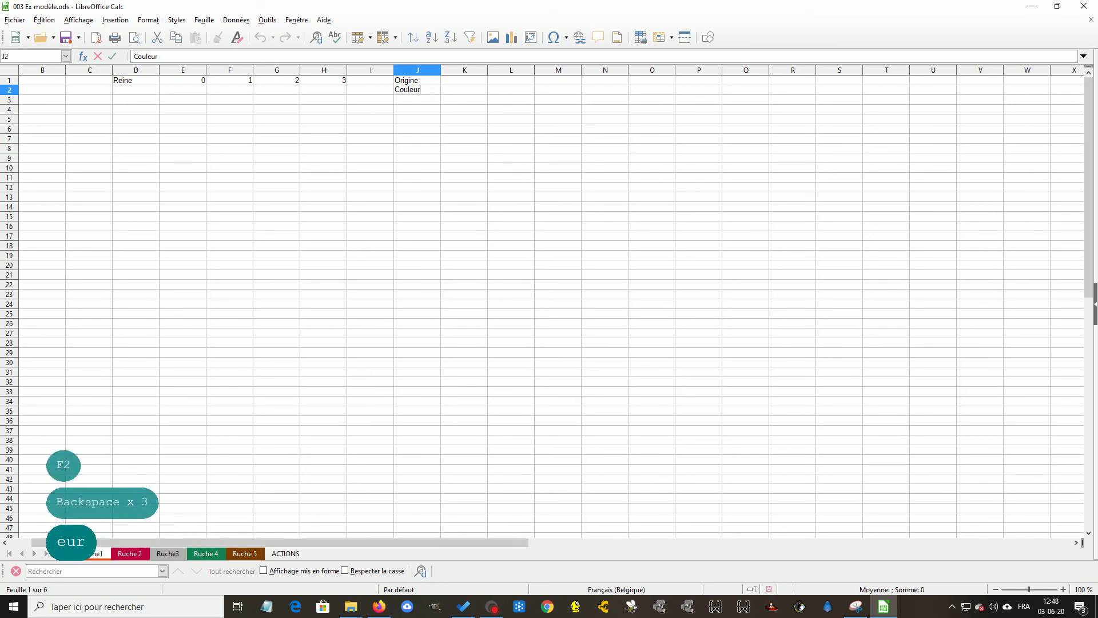
pyautogui.press('Return')
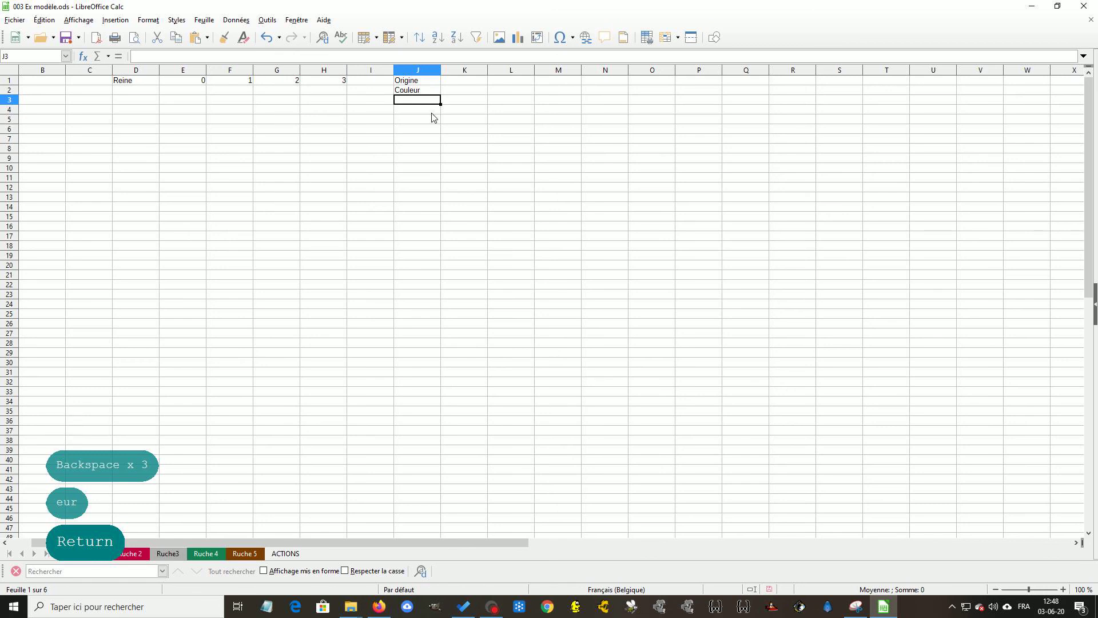
# Enter the heading "Date visite" in cell A5, correcting the final letter.
pyautogui.click(35, 119)
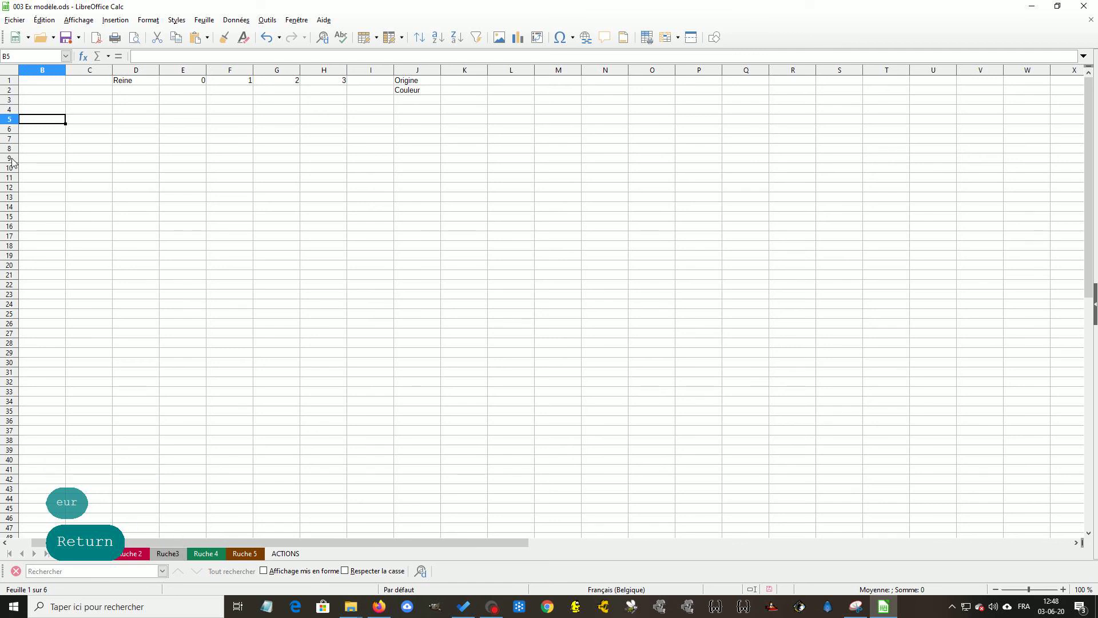
pyautogui.press('Left')
pyautogui.click(34, 120)
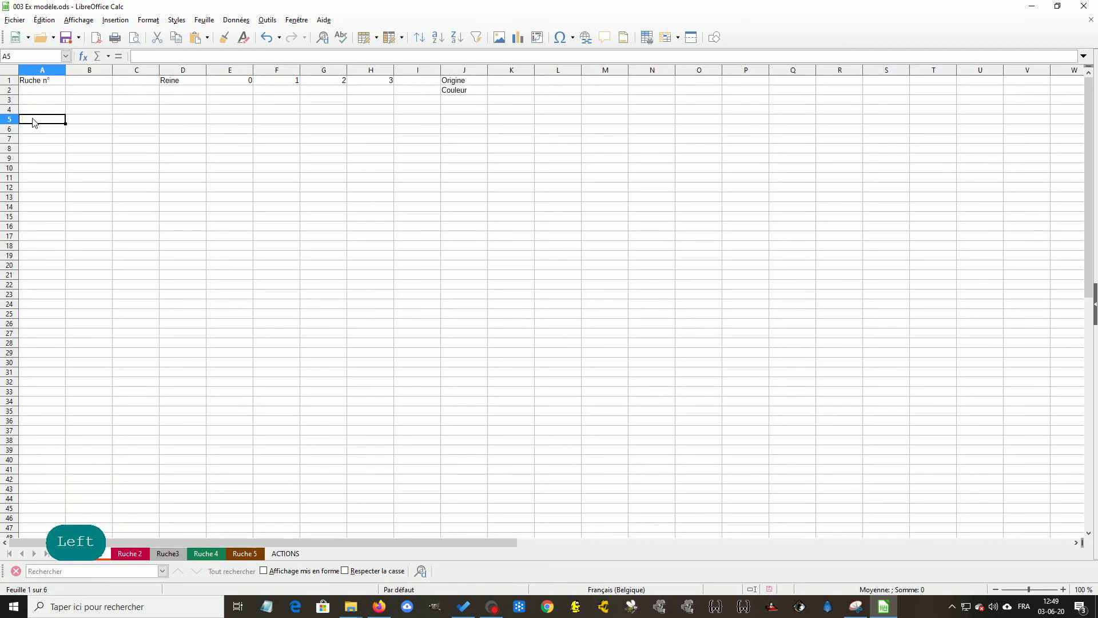
pyautogui.write('Date ')
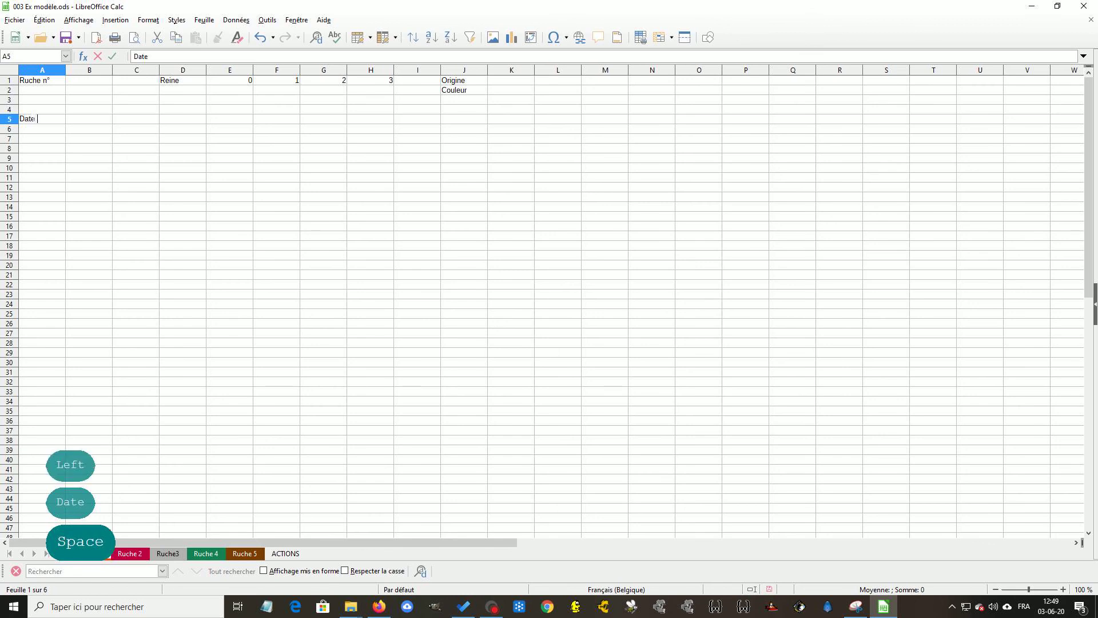
pyautogui.write('visiter')
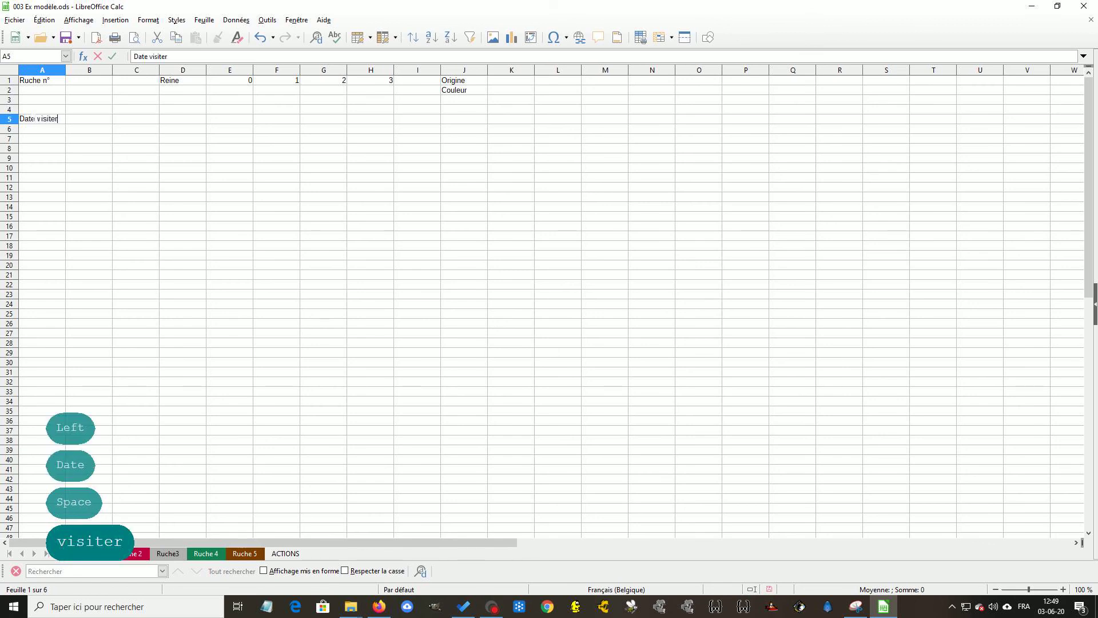
pyautogui.press('BackSpace')
pyautogui.press('Right')
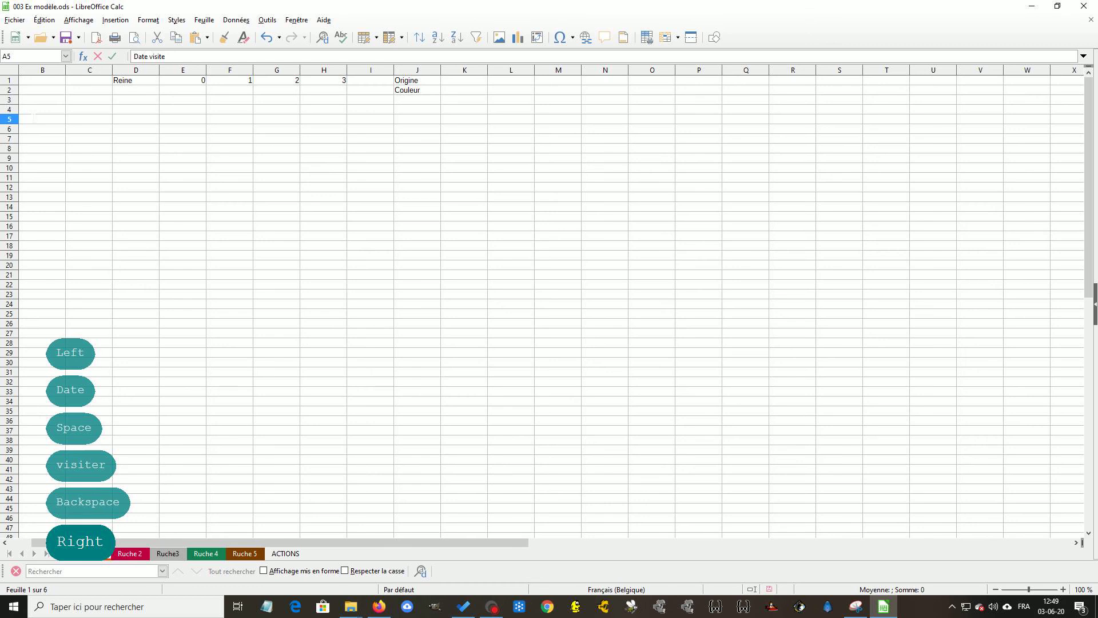
pyautogui.press('Left')
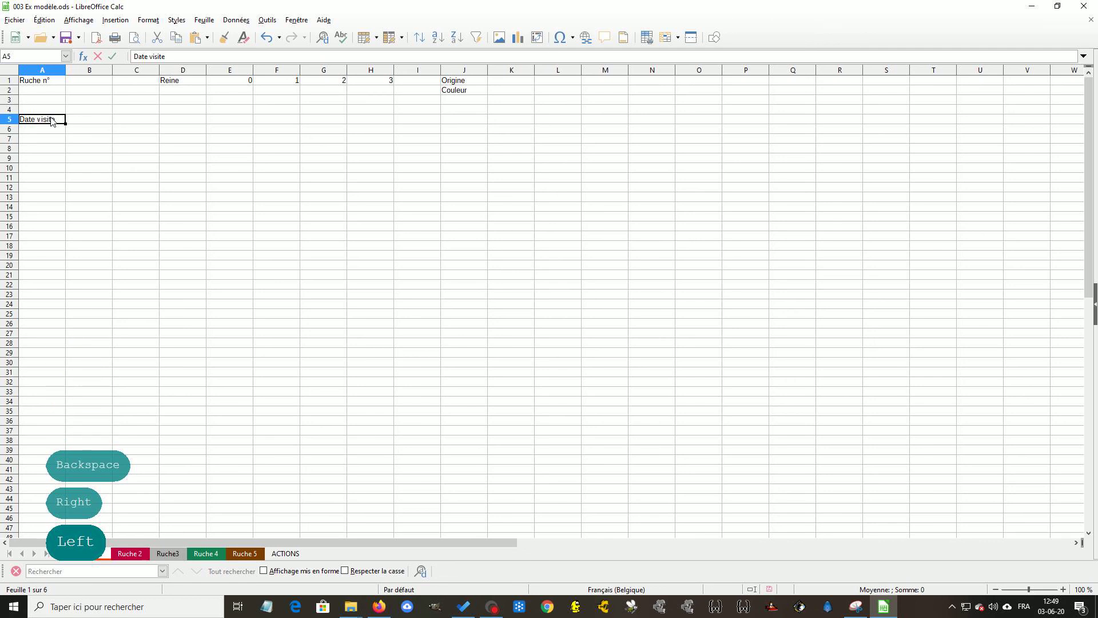
pyautogui.press('Right')
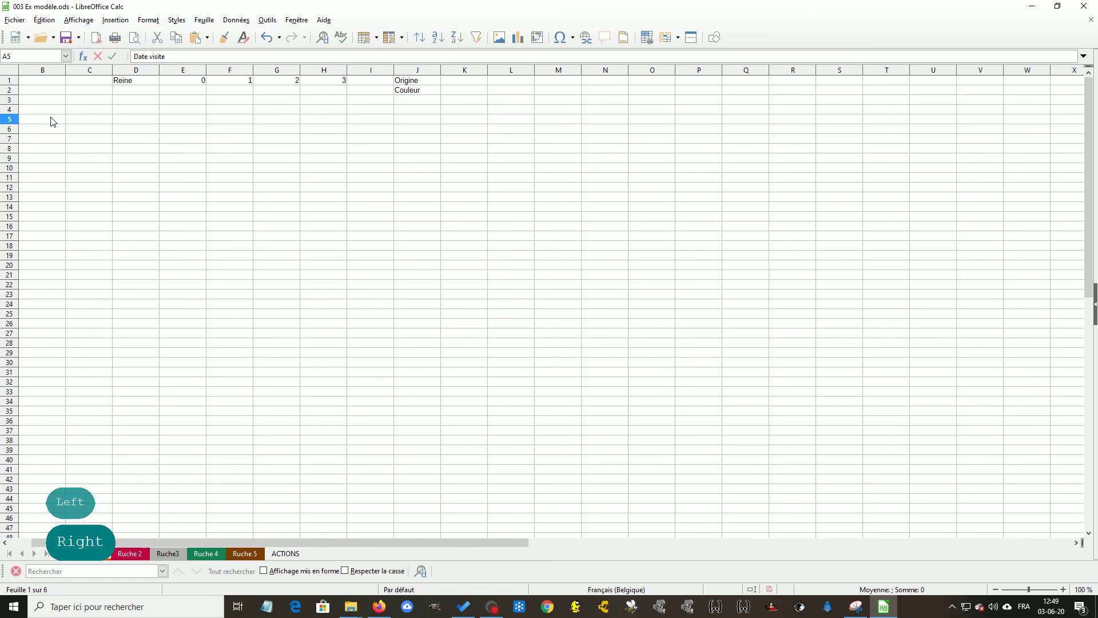
pyautogui.press('Right')
pyautogui.press('Right')
pyautogui.press('Right')
pyautogui.press('Left')
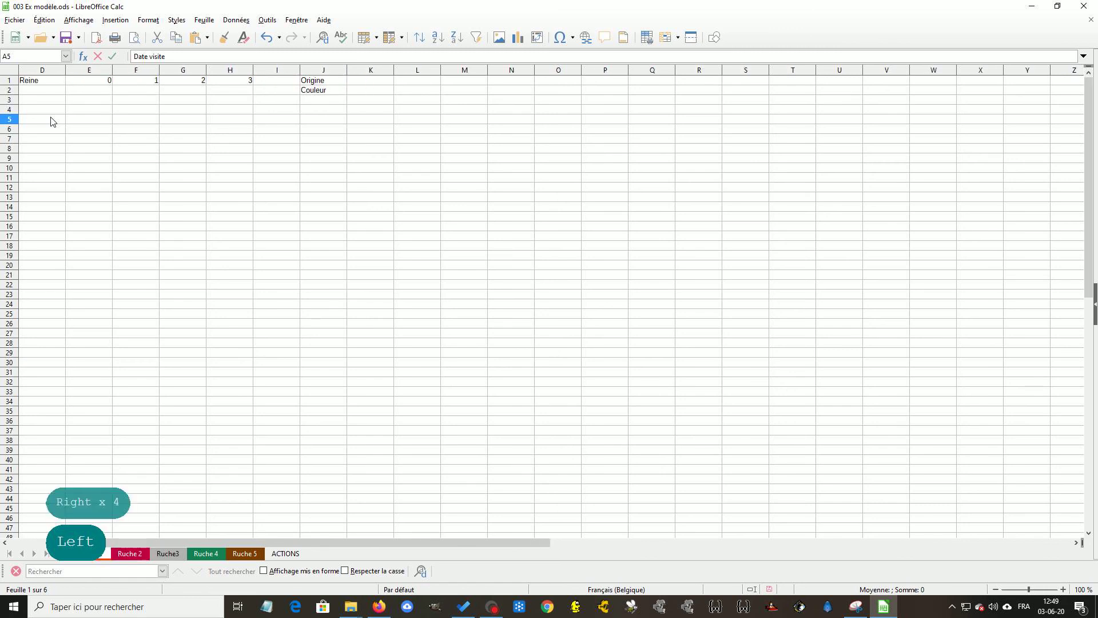
pyautogui.press('Left')
pyautogui.press('Left')
pyautogui.press('Left')
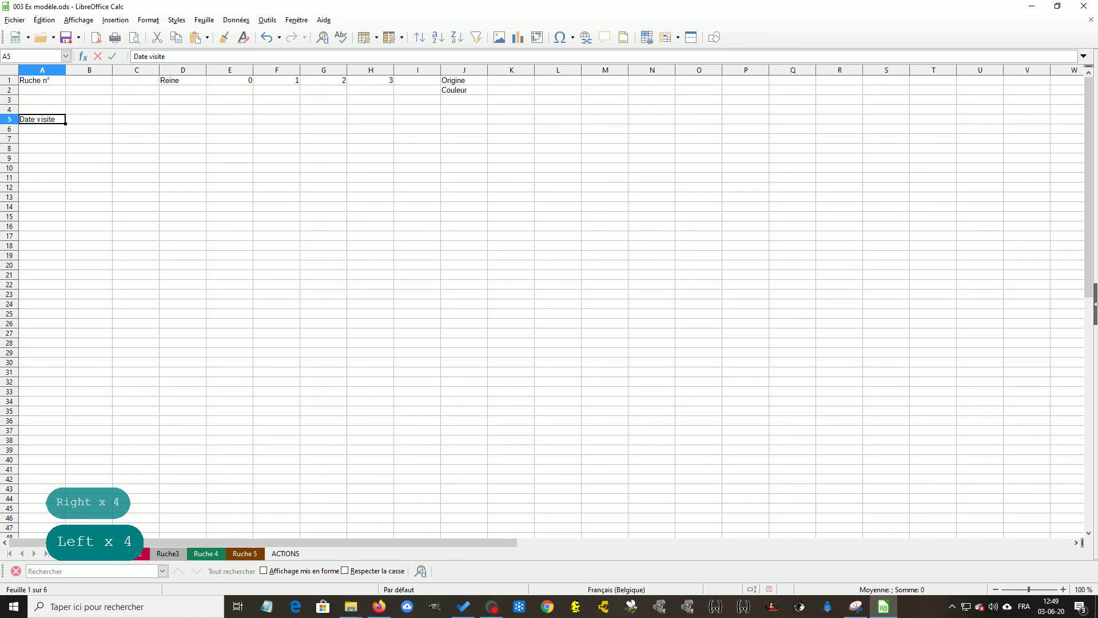
# Continue the row 5 headings with "Reine" in B5 and "CR" in C5.
pyautogui.press('Tab')
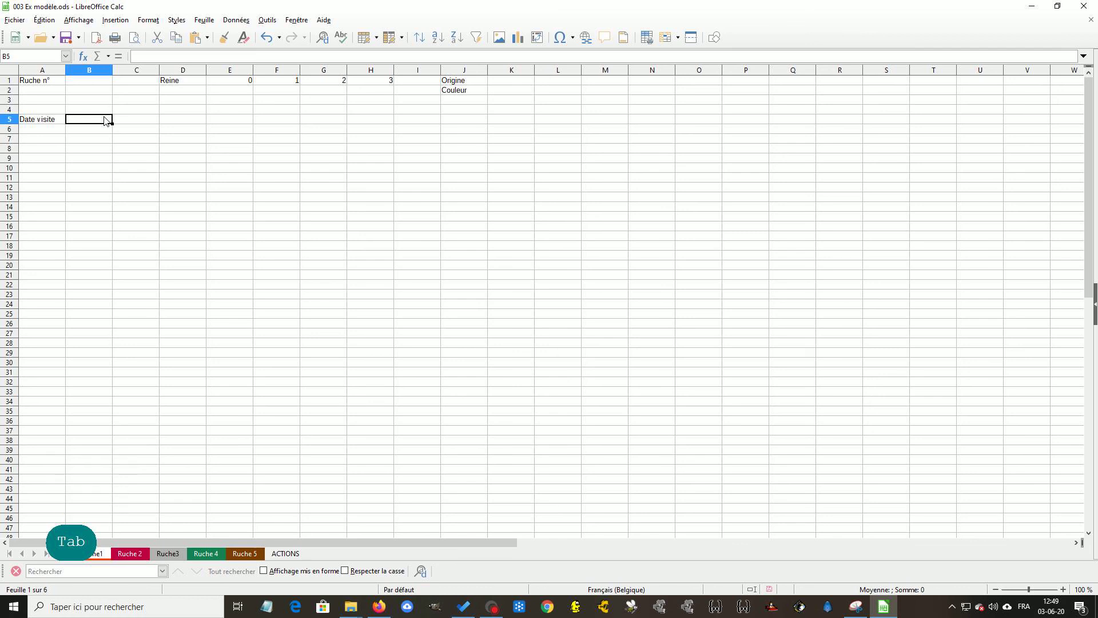
pyautogui.write('R')
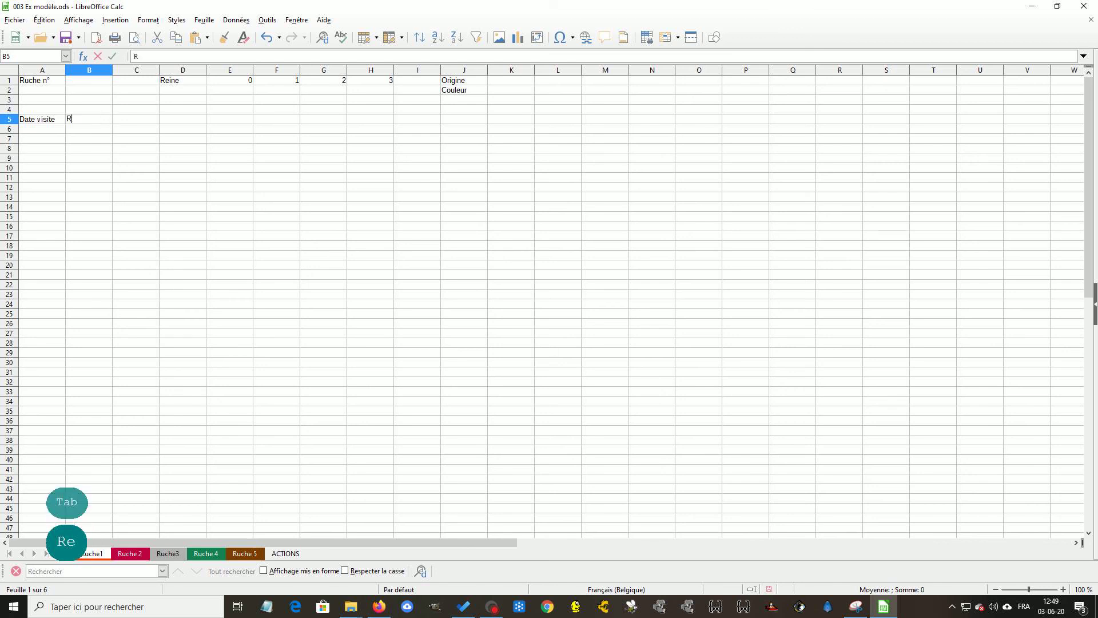
pyautogui.write('eine')
pyautogui.press('Tab')
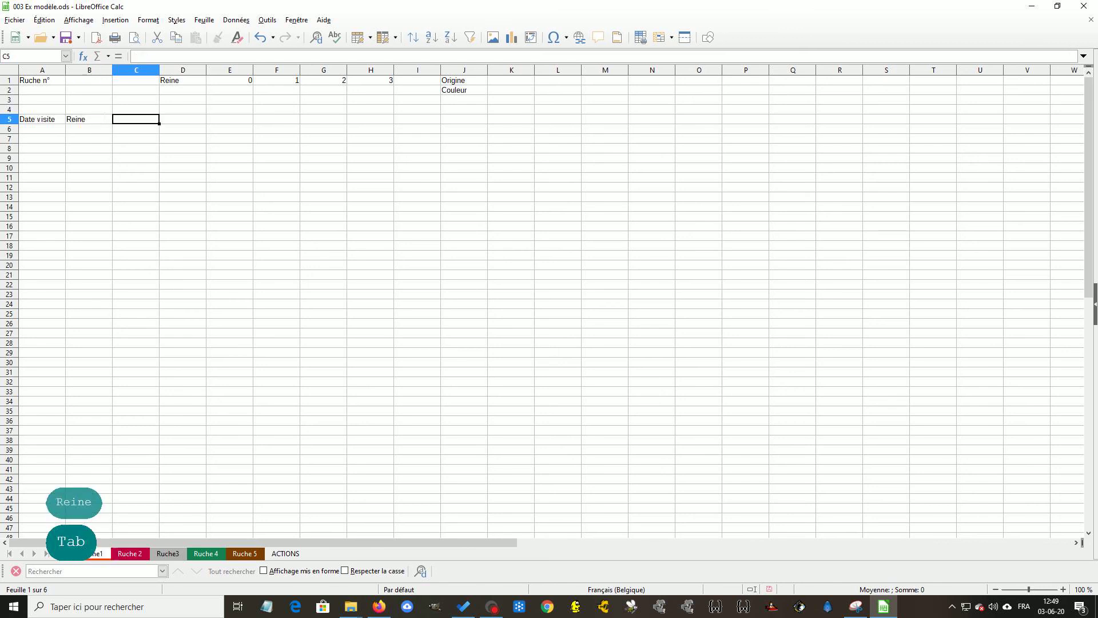
pyautogui.press('capslock')
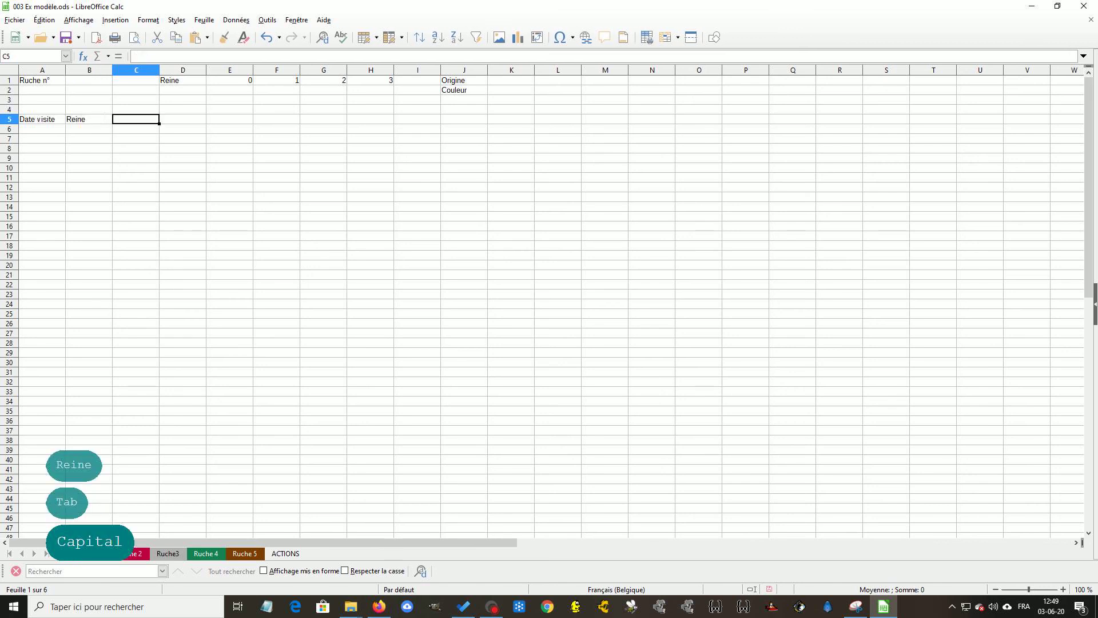
pyautogui.write('CR')
pyautogui.press('Tab')
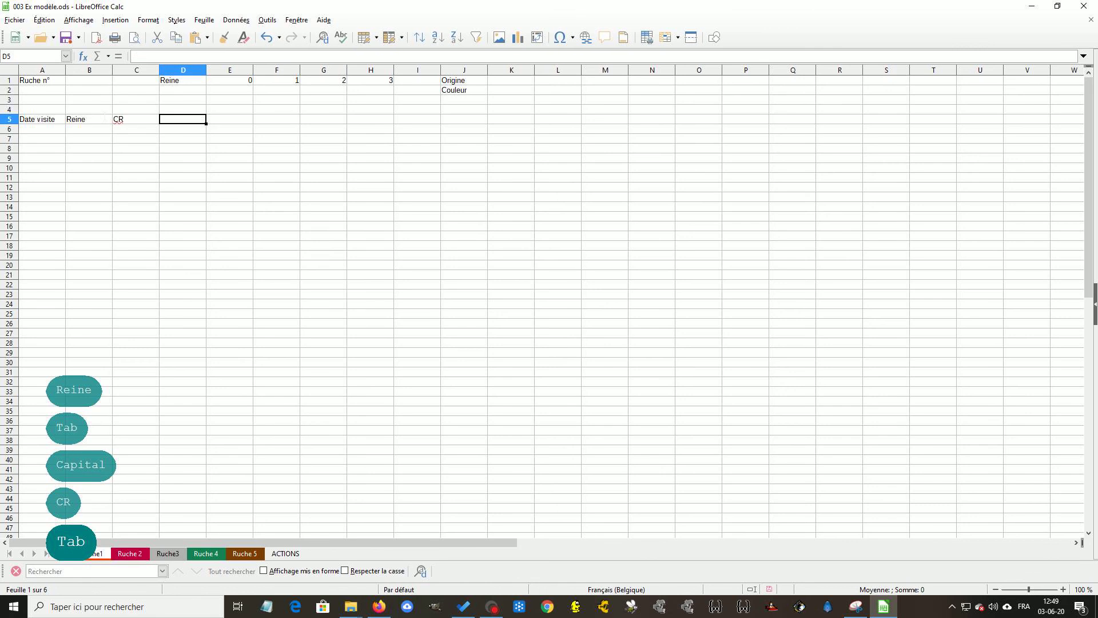
# Enter the headings "Oeufs" in D5 and "Couvain" in E5.
pyautogui.write('O')
pyautogui.press('capslock')
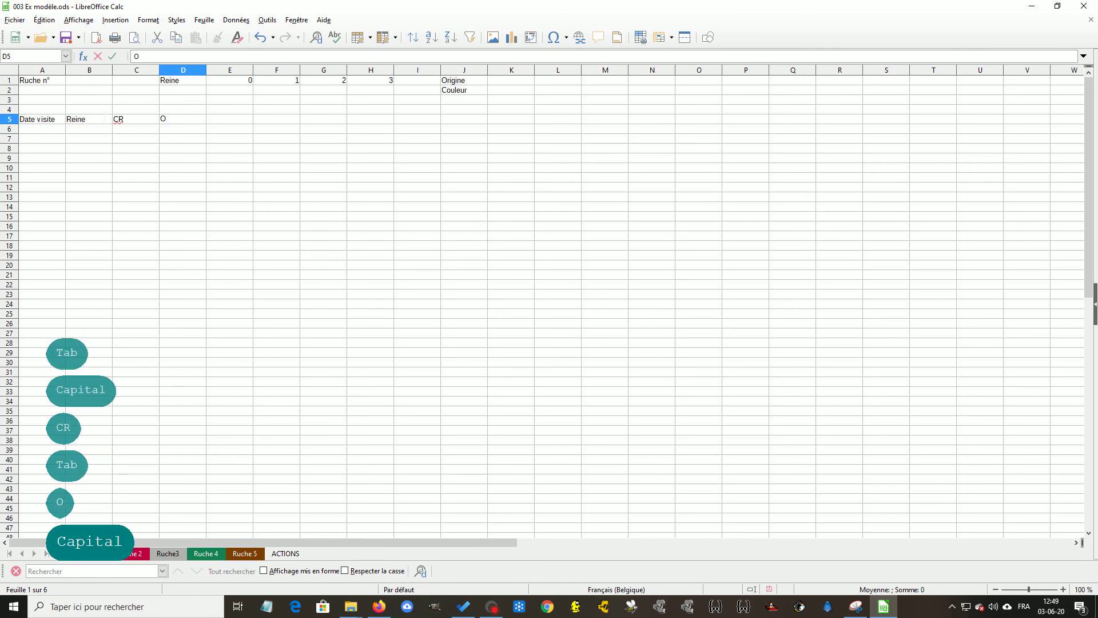
pyautogui.write('eufs')
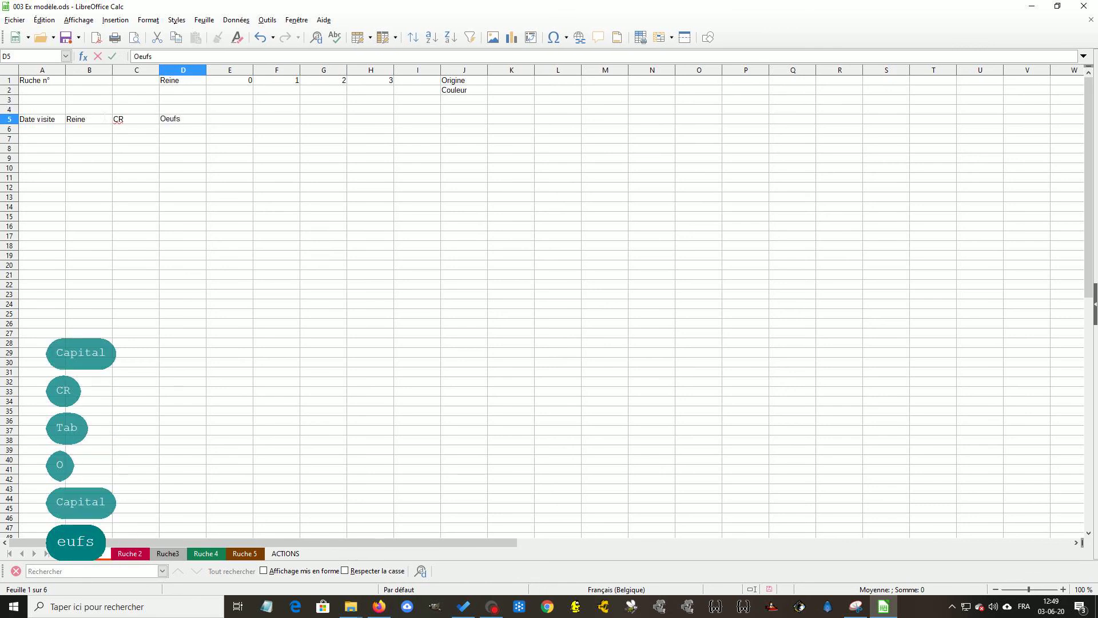
pyautogui.press('Tab')
pyautogui.write('Couvai')
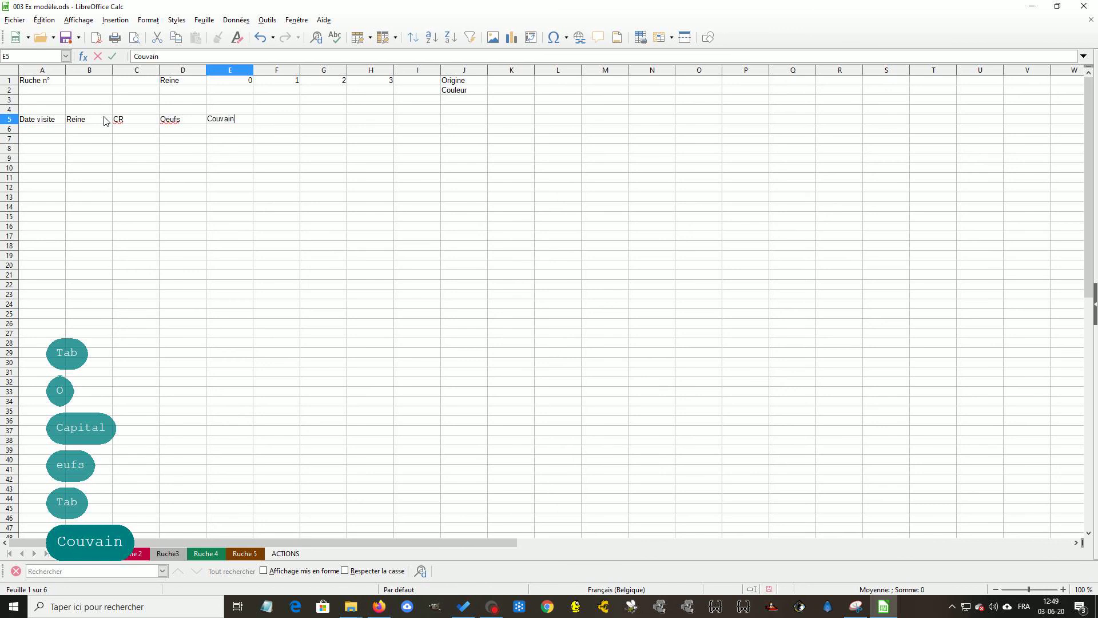
pyautogui.press('Tab')
# Enter the headings "Force" in F5 and "Traitement" in G5.
pyautogui.write('Fore')
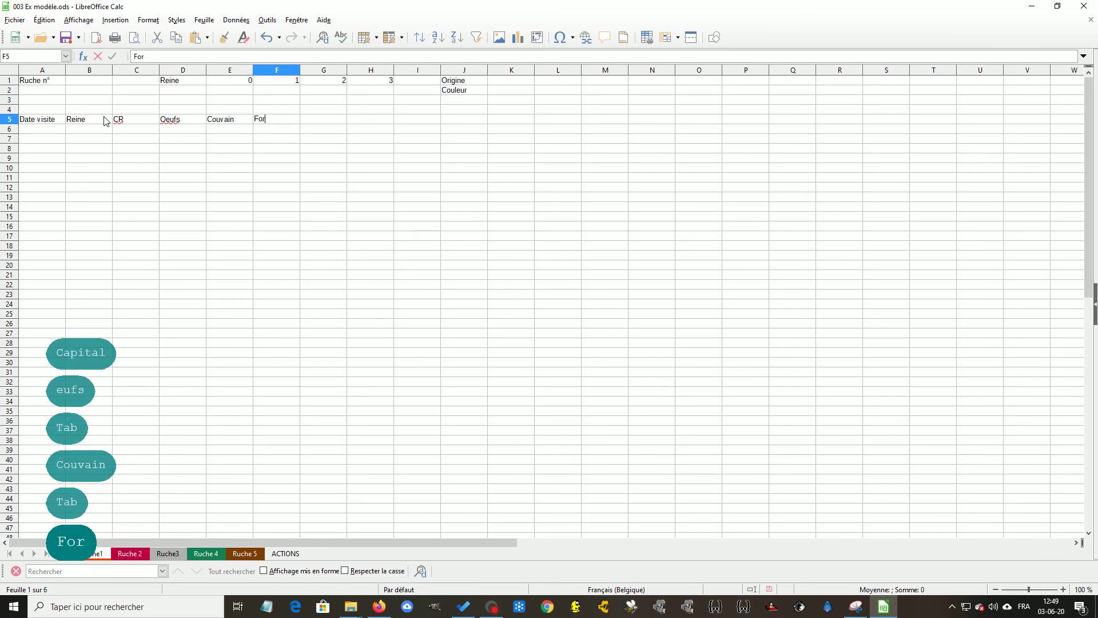
pyautogui.press('BackSpace')
pyautogui.write('ce')
pyautogui.press('Tab')
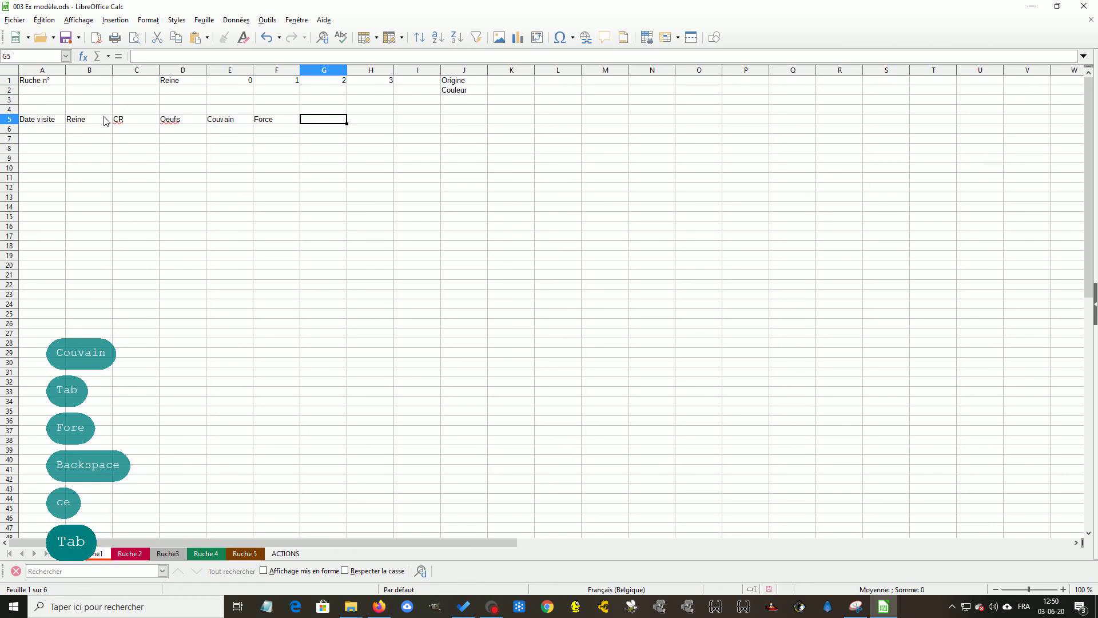
pyautogui.write('Traitement')
pyautogui.press('Tab')
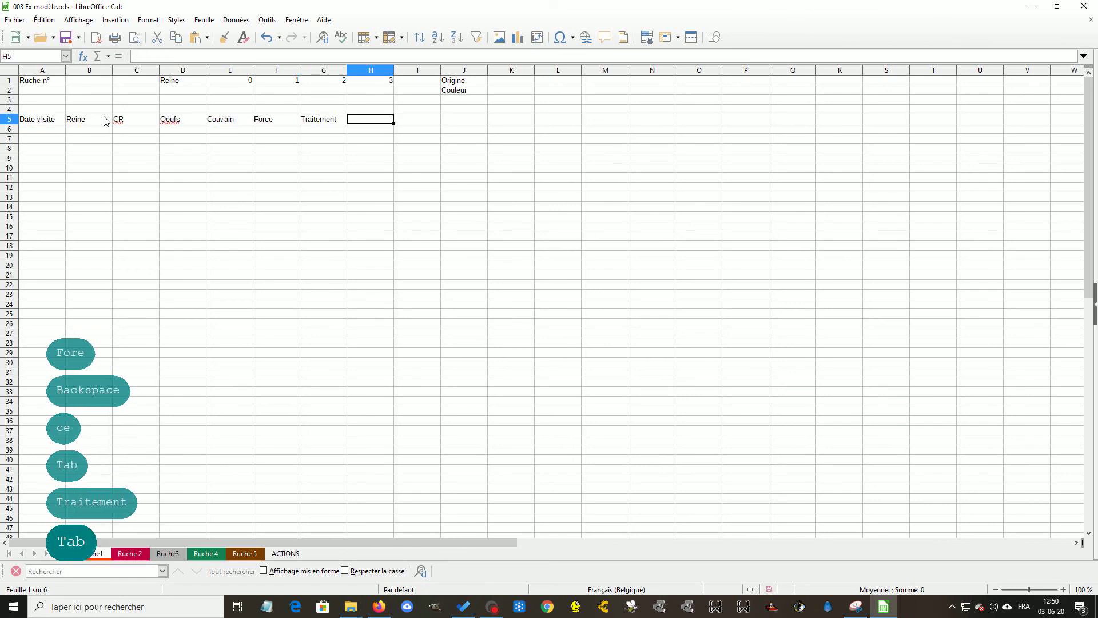
# Enter the headings "Nourissement" in H5 and "Hausse 1" in I5, and validate the row.
pyautogui.write('Nours')
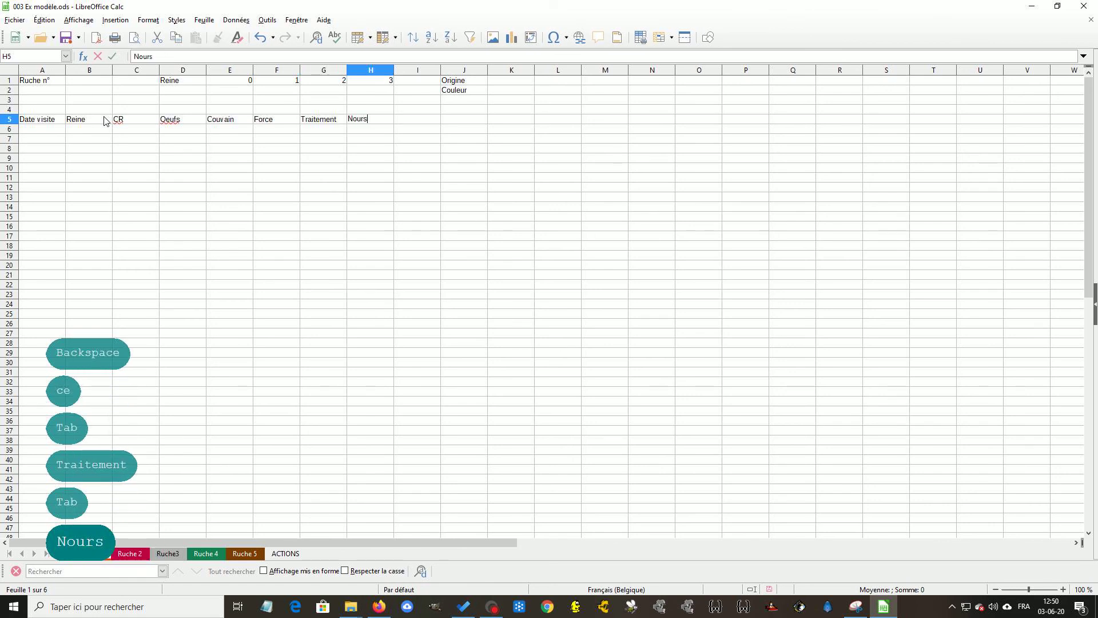
pyautogui.press('BackSpace')
pyautogui.write('issement')
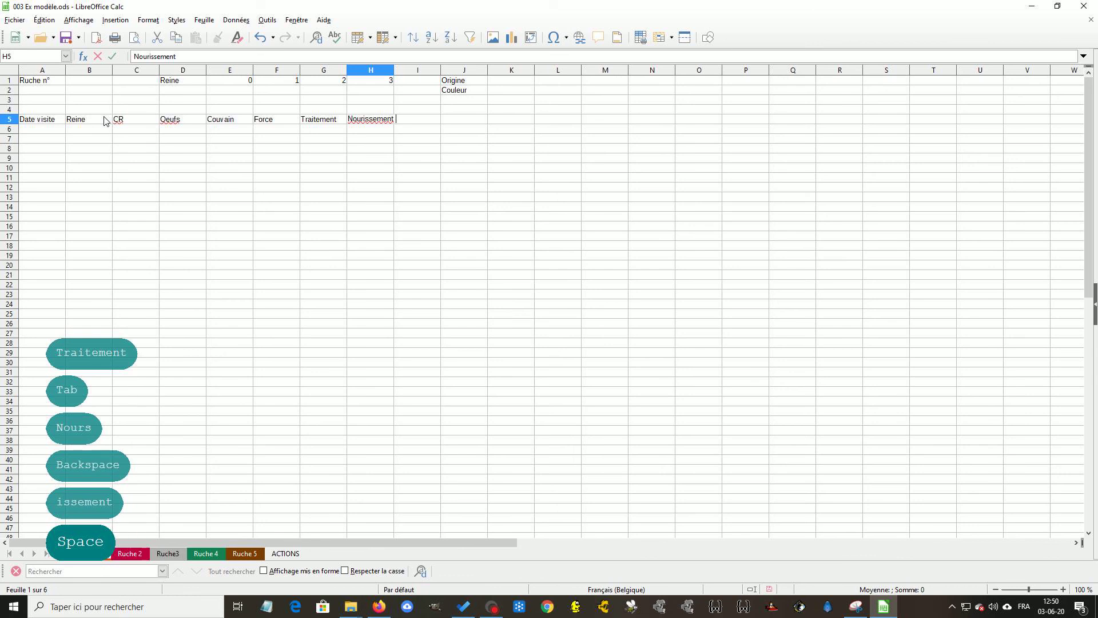
pyautogui.press('BackSpace')
pyautogui.press('Tab')
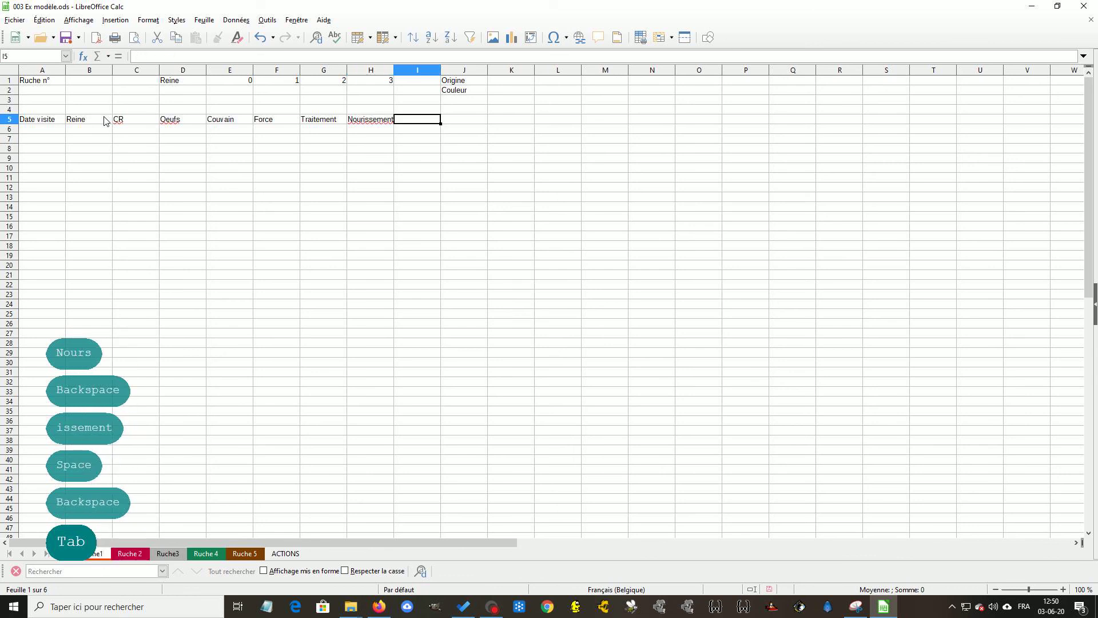
pyautogui.write('Hausse')
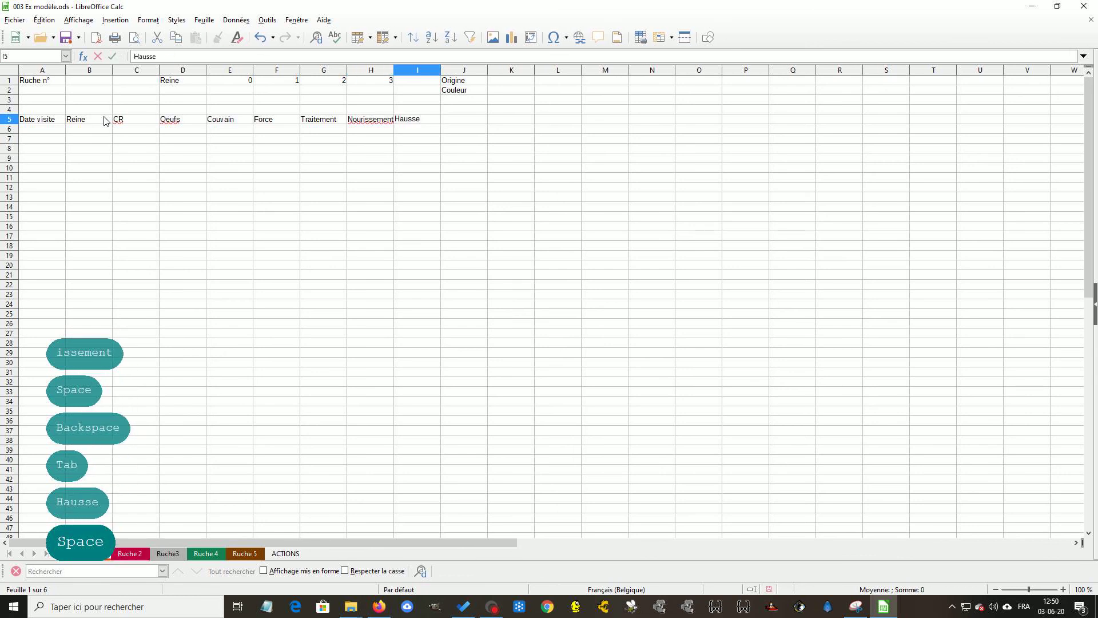
pyautogui.write(' 1')
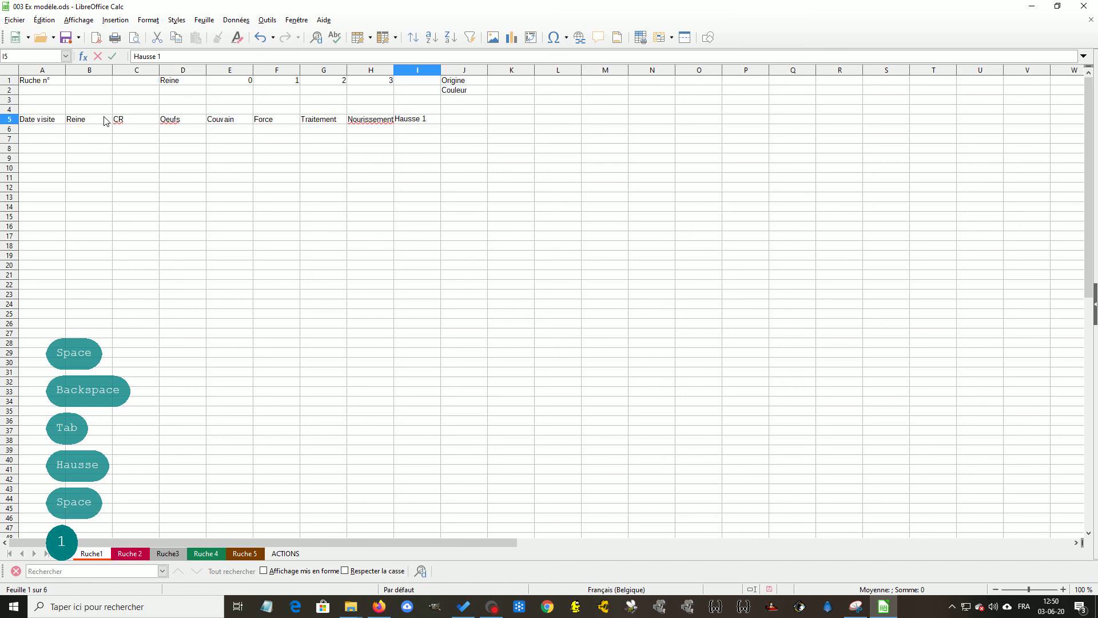
pyautogui.press('Return')
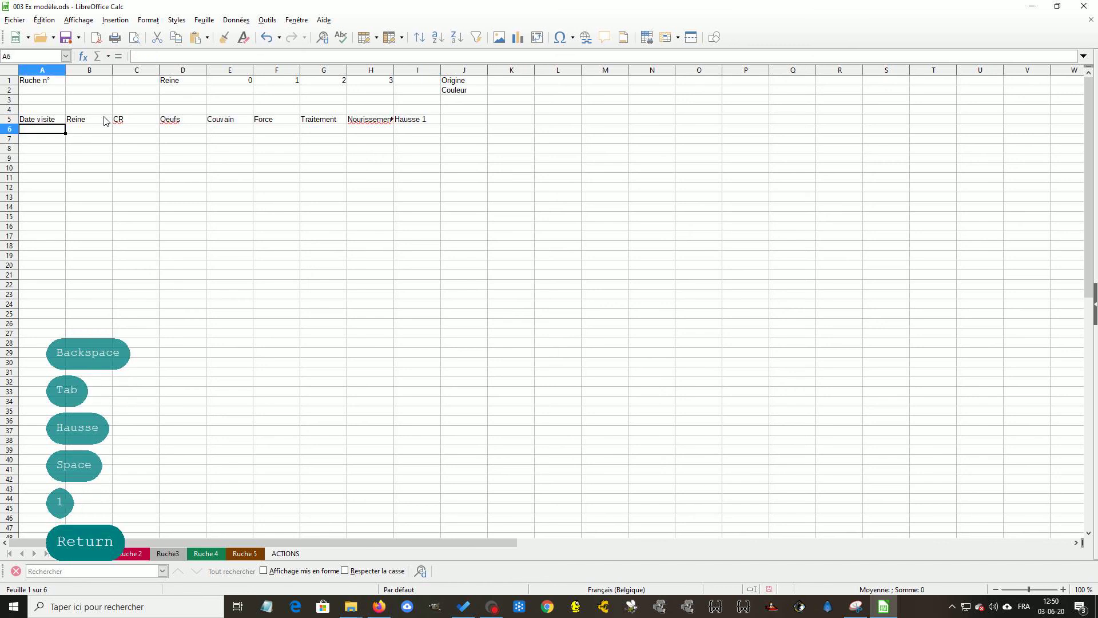
# Extend the "Hausse 1" heading from I5 as a series to fill "Hausse 2" in J5 and "Hausse 3" in K5.
pyautogui.click(412, 120)
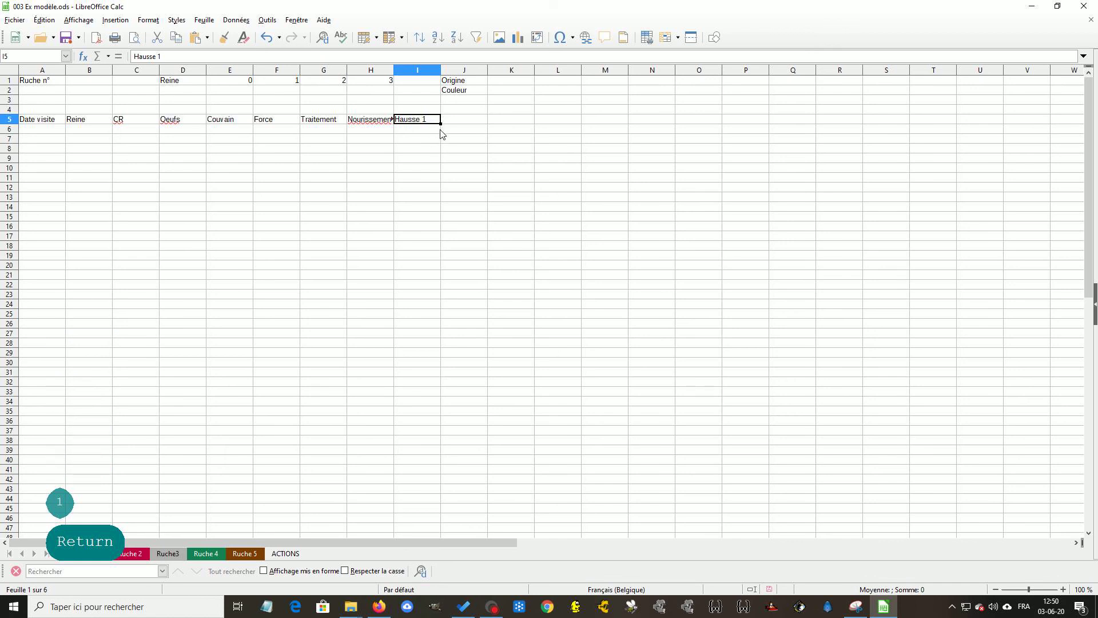
pyautogui.moveTo(440, 123); pyautogui.dragTo(522, 124)
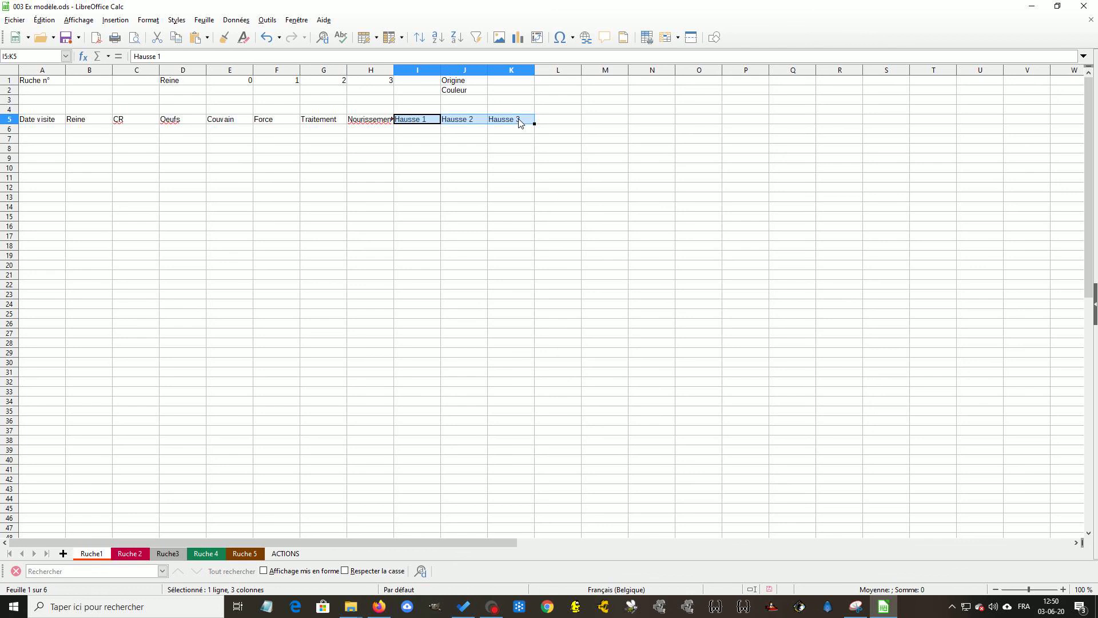
# Enter the heading "Préparer prochaine visite / Observations" in L5.
pyautogui.click(553, 122)
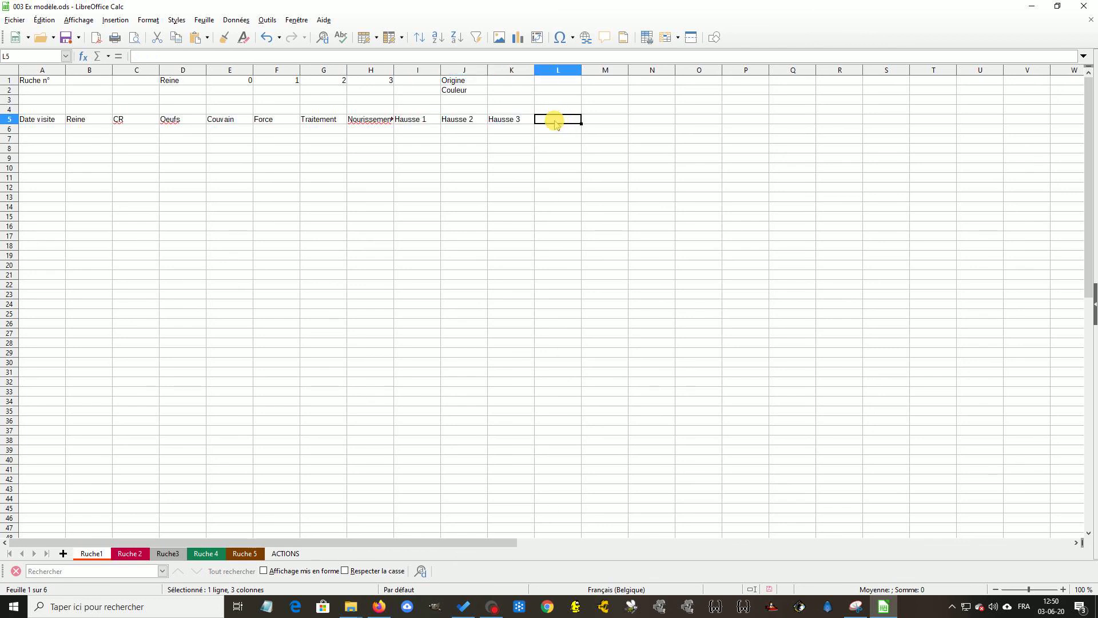
pyautogui.write('P')
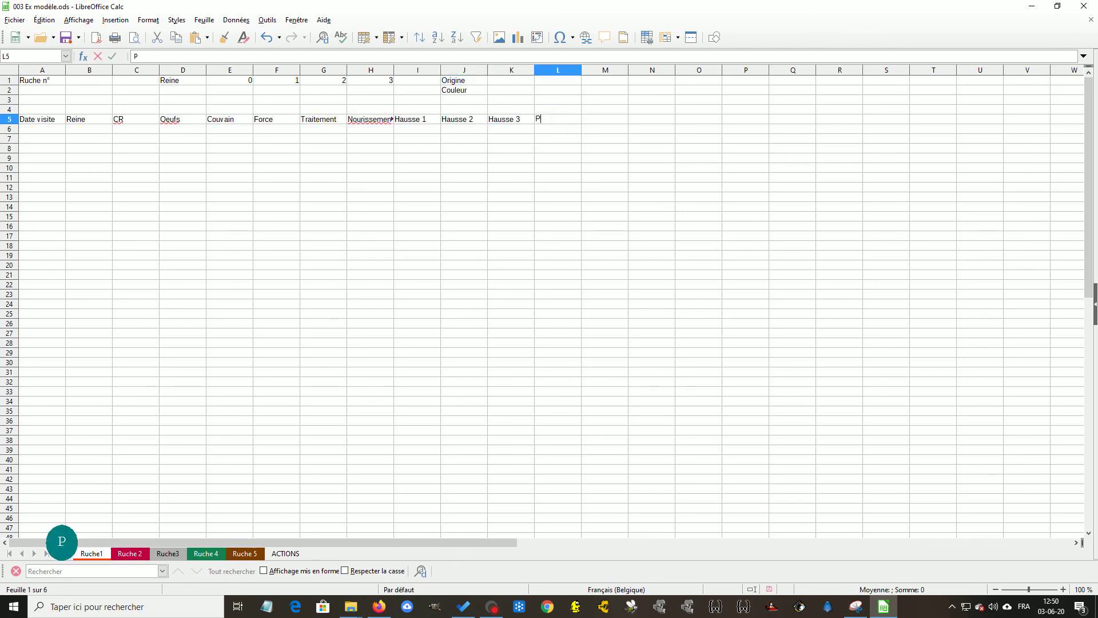
pyautogui.write('répar')
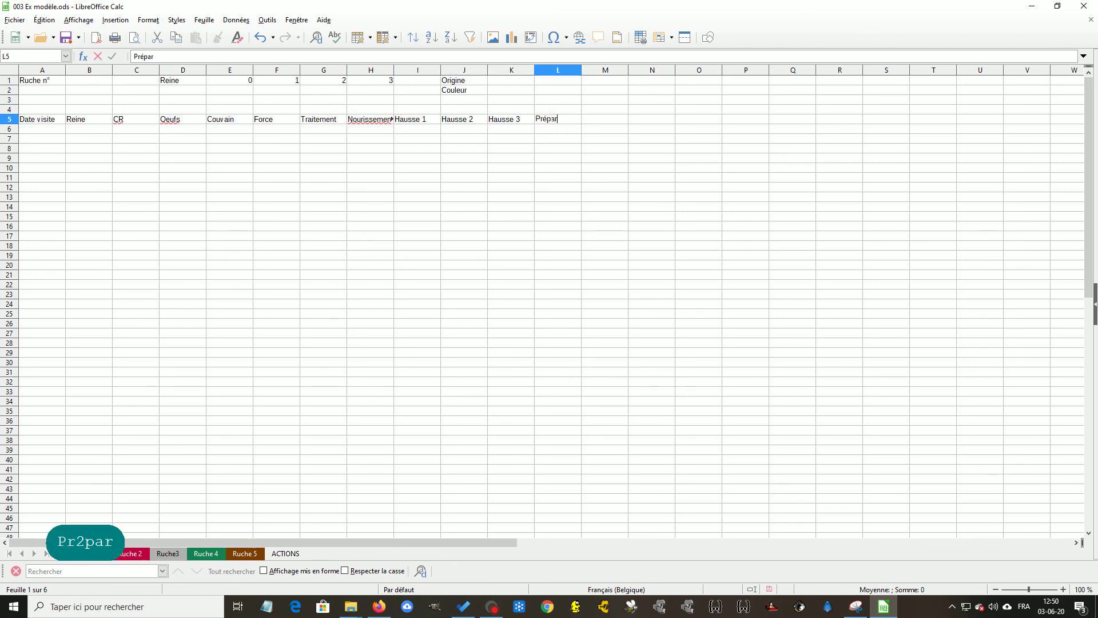
pyautogui.write('er procha')
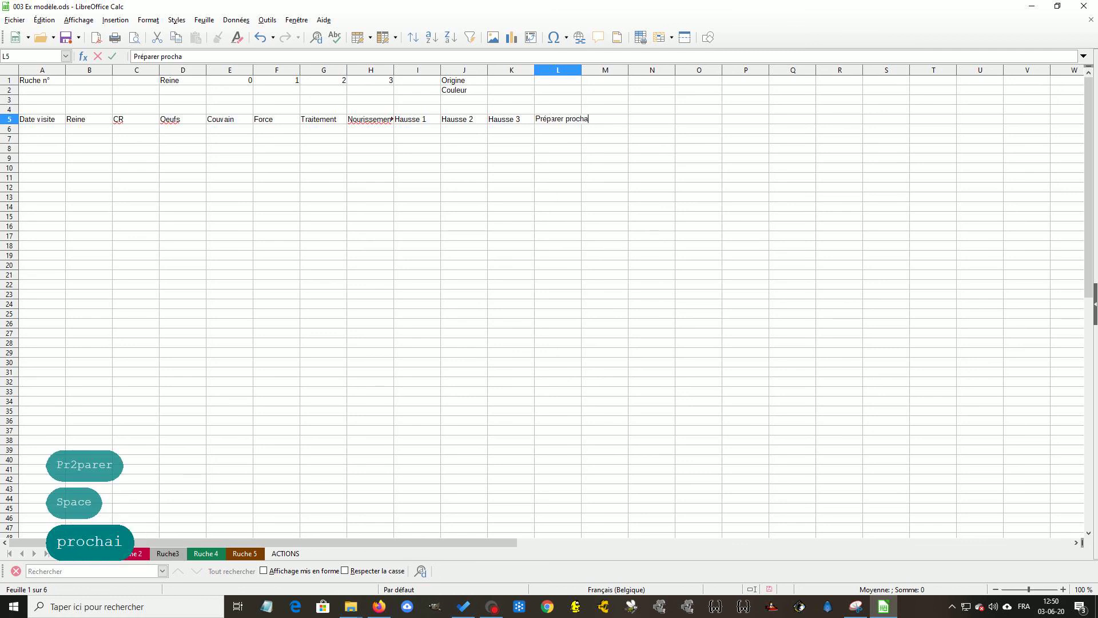
pyautogui.write('ine visite')
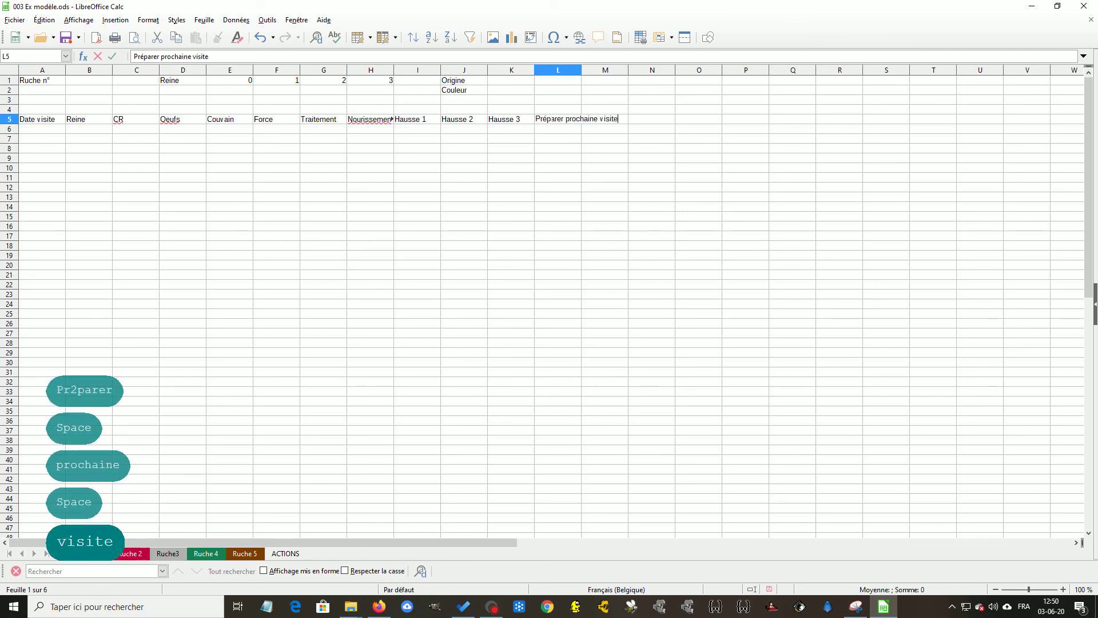
pyautogui.write(' / O')
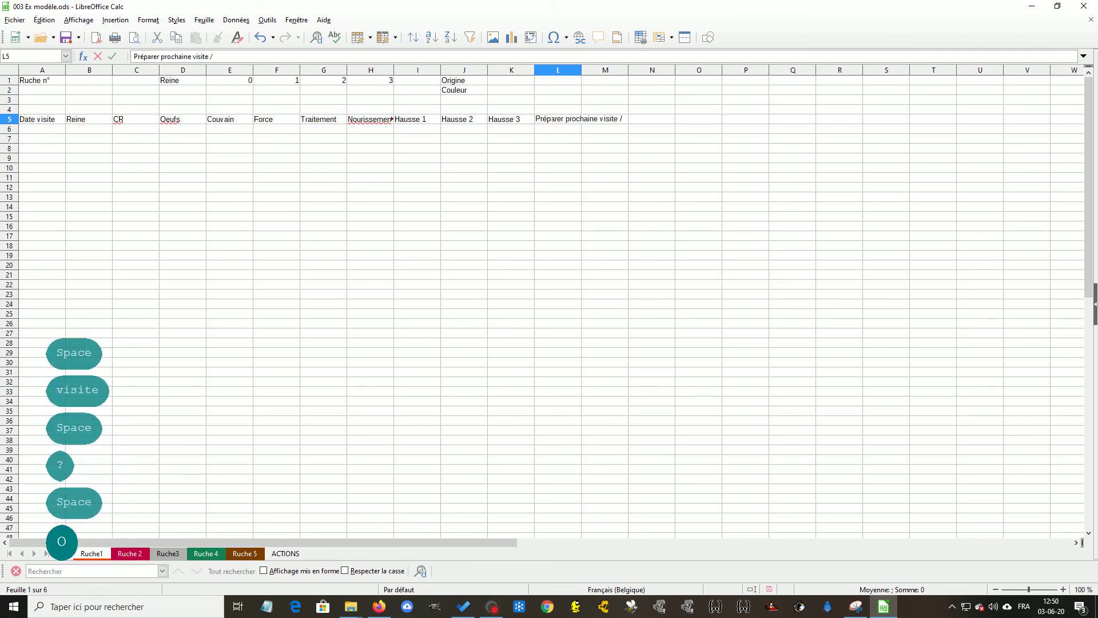
pyautogui.write('ber')
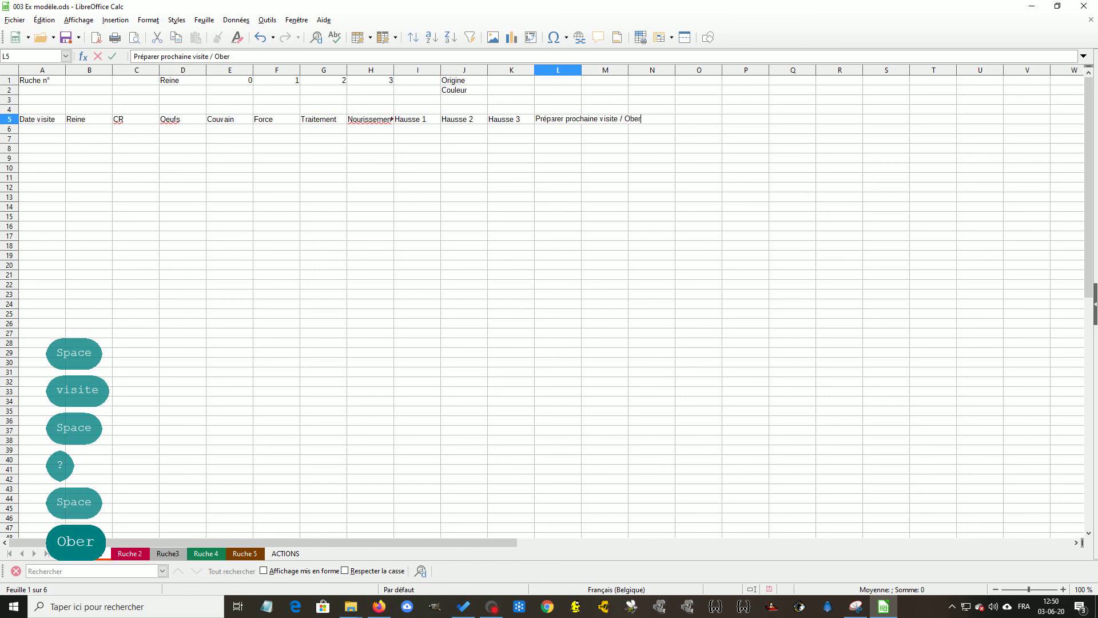
pyautogui.press('BackSpace')
pyautogui.press('BackSpace')
pyautogui.write('servace')
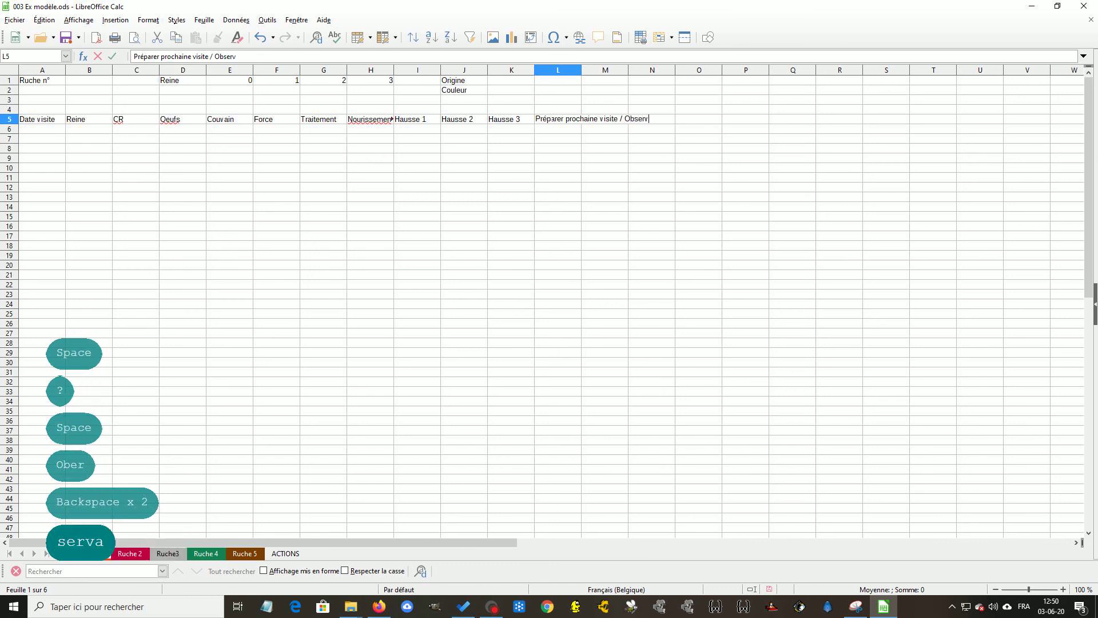
pyautogui.press('BackSpace')
pyautogui.press('BackSpace')
pyautogui.write('tions')
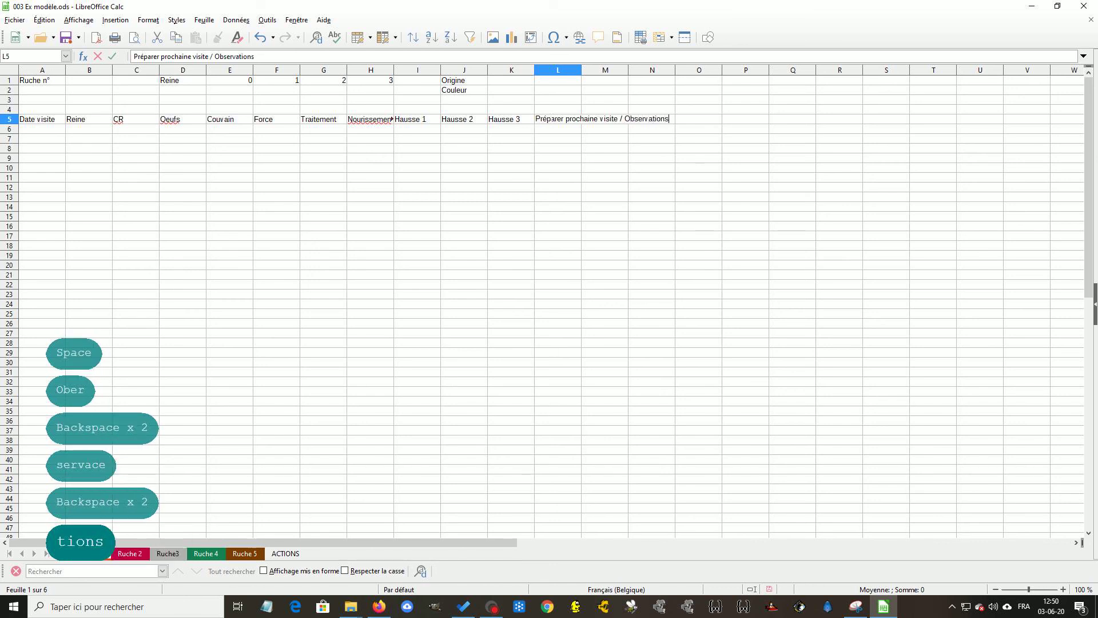
pyautogui.press('Return')
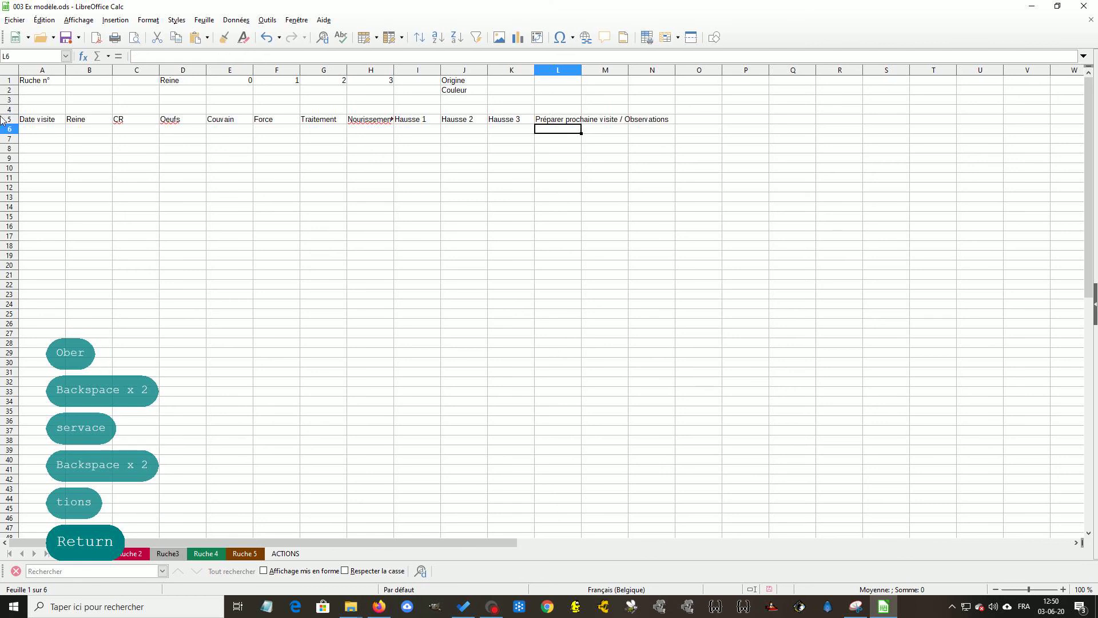
# Widen column H to fit the "Nourissement" heading and column L to fit "Préparer prochaine visite / Observations".
pyautogui.click(31, 121)
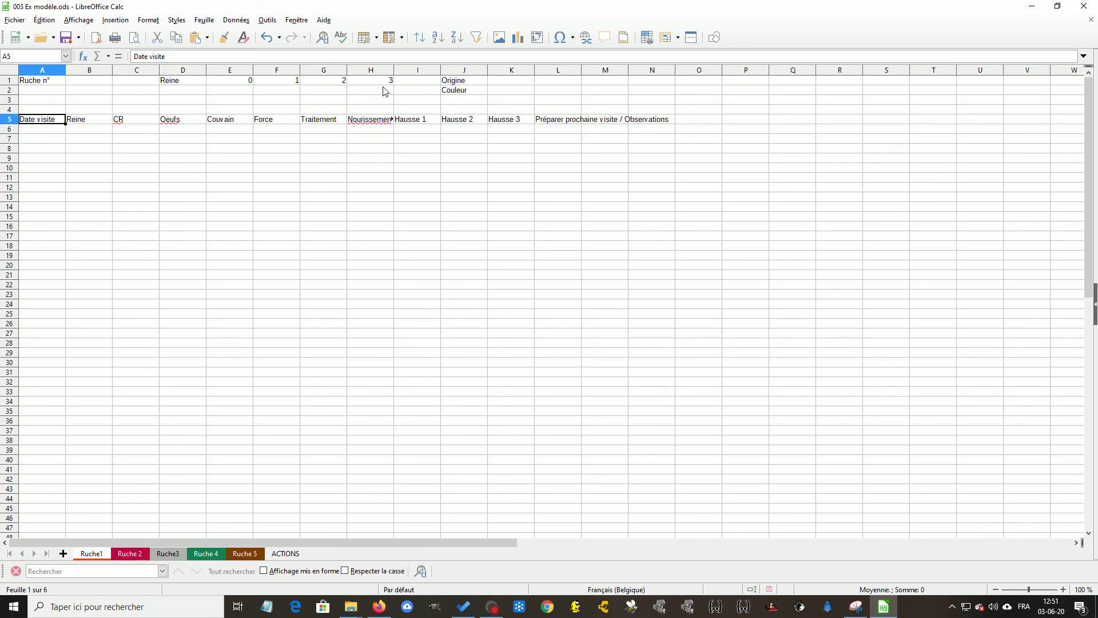
pyautogui.moveTo(393, 70); pyautogui.dragTo(398, 71)
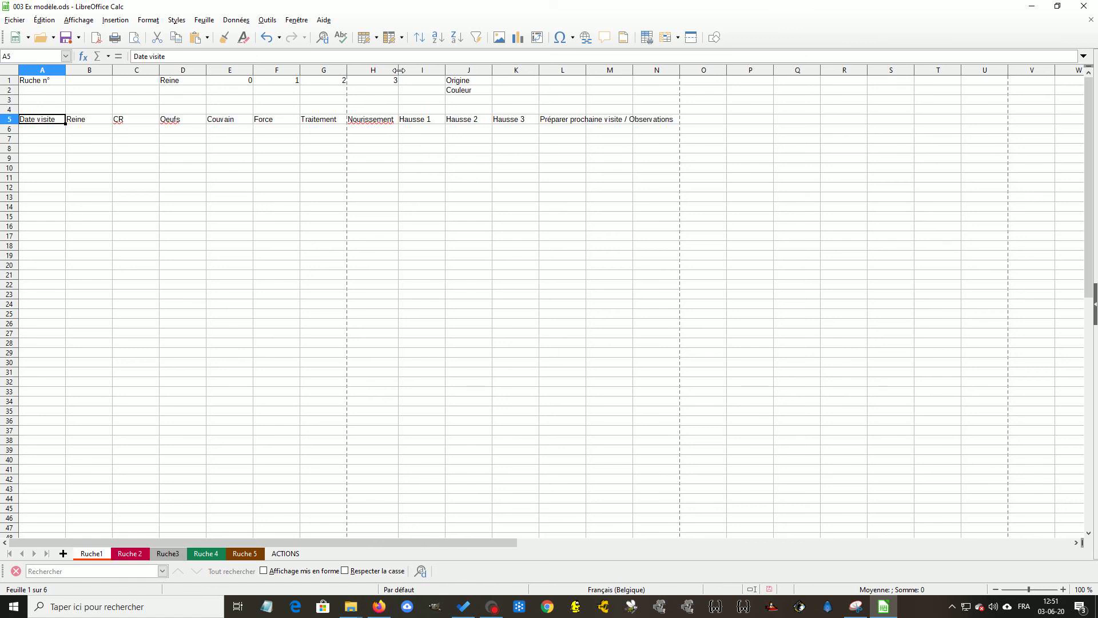
pyautogui.moveTo(398, 69)
pyautogui.mouseDown()
pyautogui.moveTo(408, 69)
pyautogui.moveTo(397, 70)
pyautogui.mouseUp()
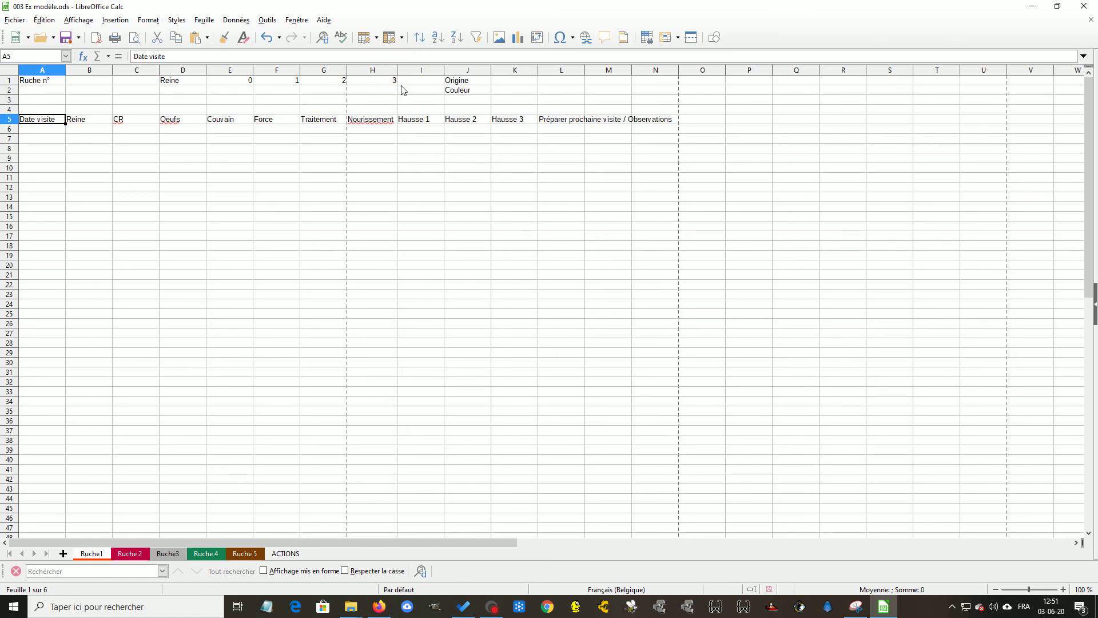
pyautogui.click(545, 119)
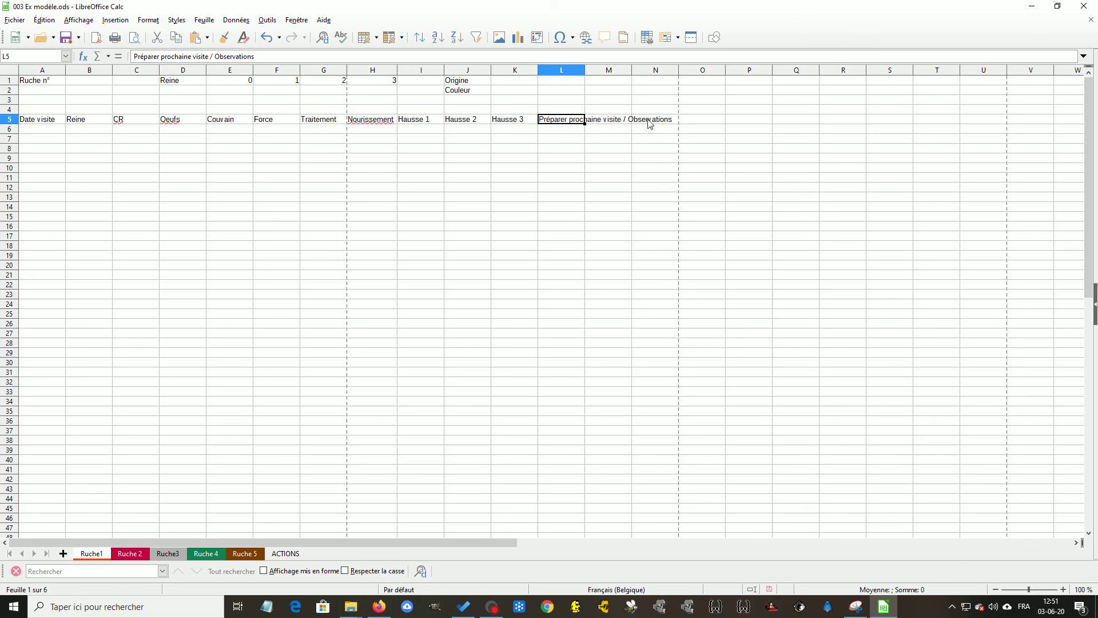
pyautogui.moveTo(584, 70); pyautogui.dragTo(679, 81)
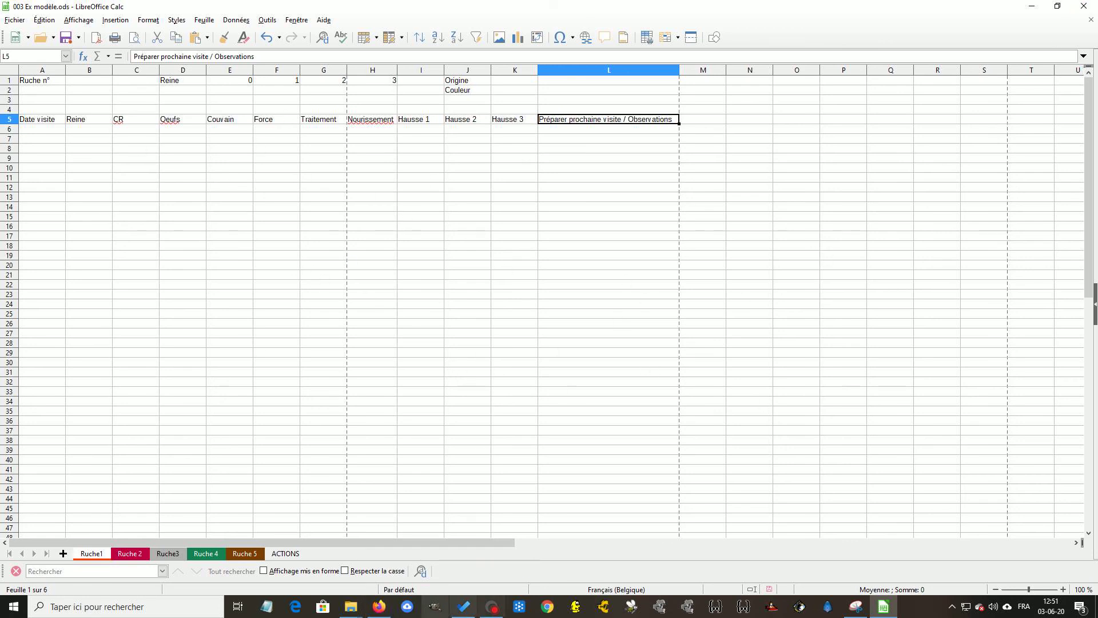
pyautogui.click(486, 609)
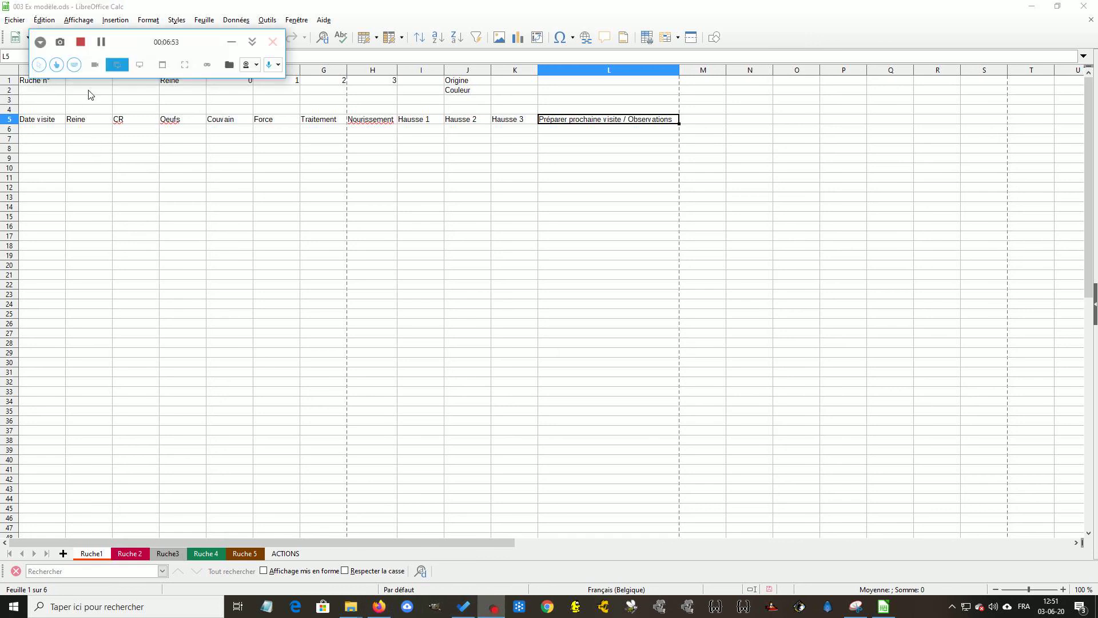